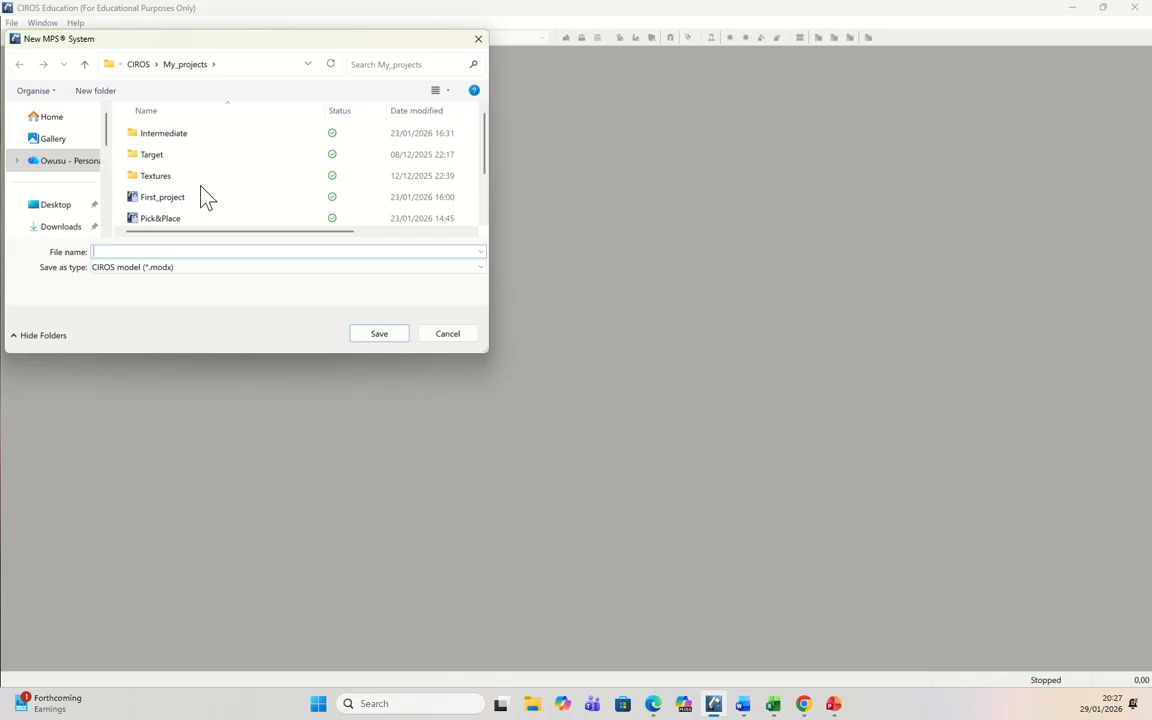
Step: Create a folder named Ciros inside My_projects and open it as the save location for the new MPS system
right_click(201, 186)
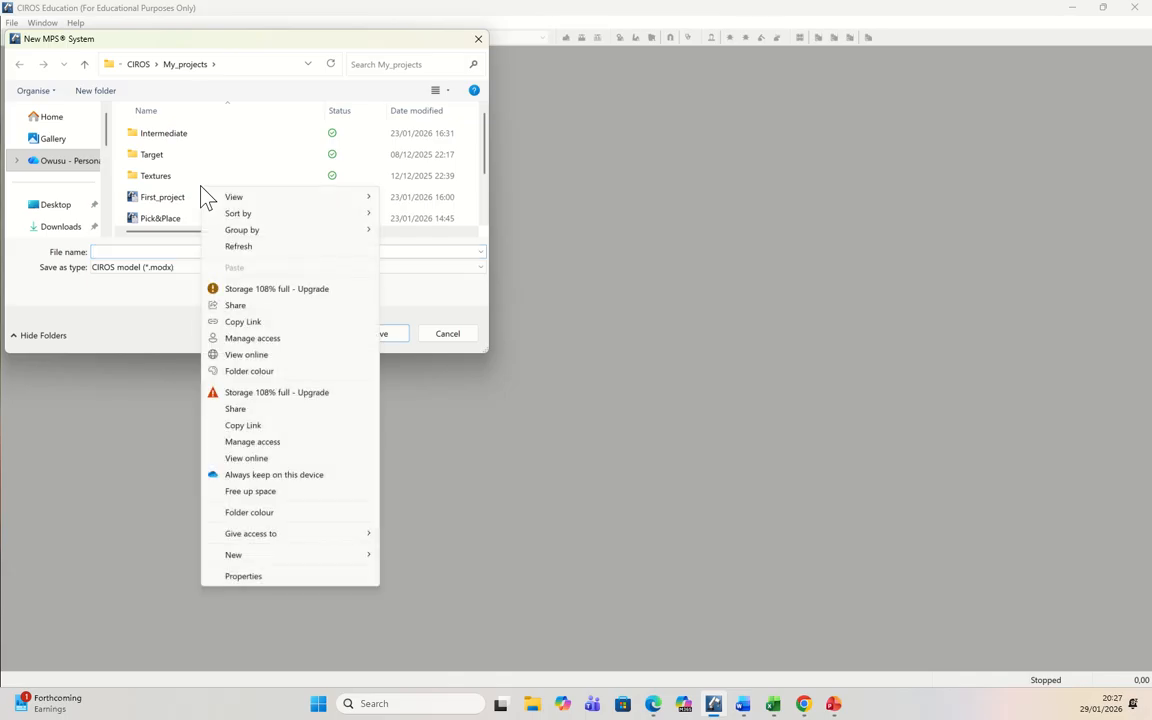
right_click(200, 186)
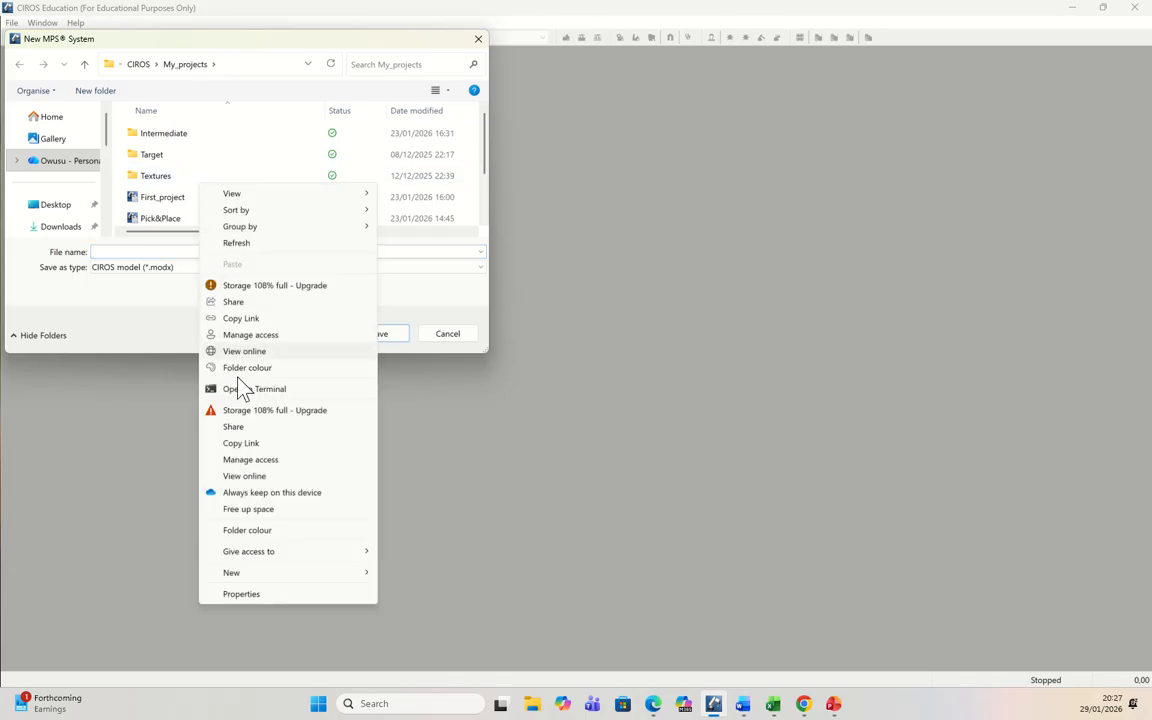
mouse_move(278, 578)
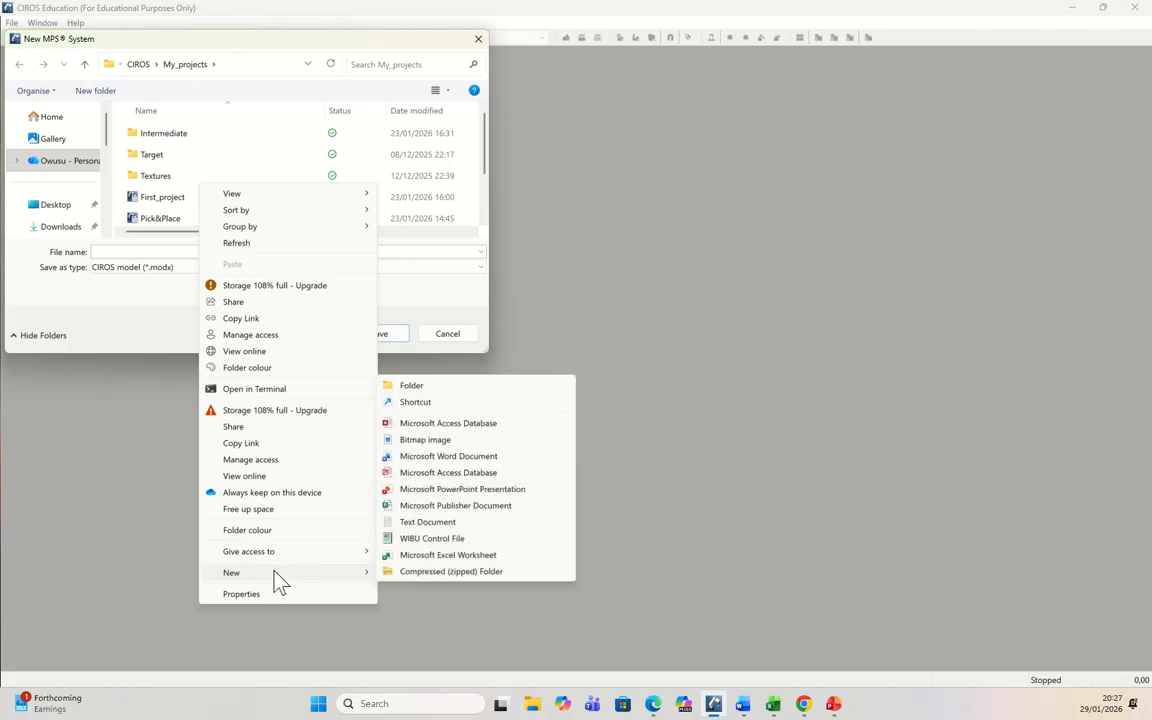
left_click(437, 388)
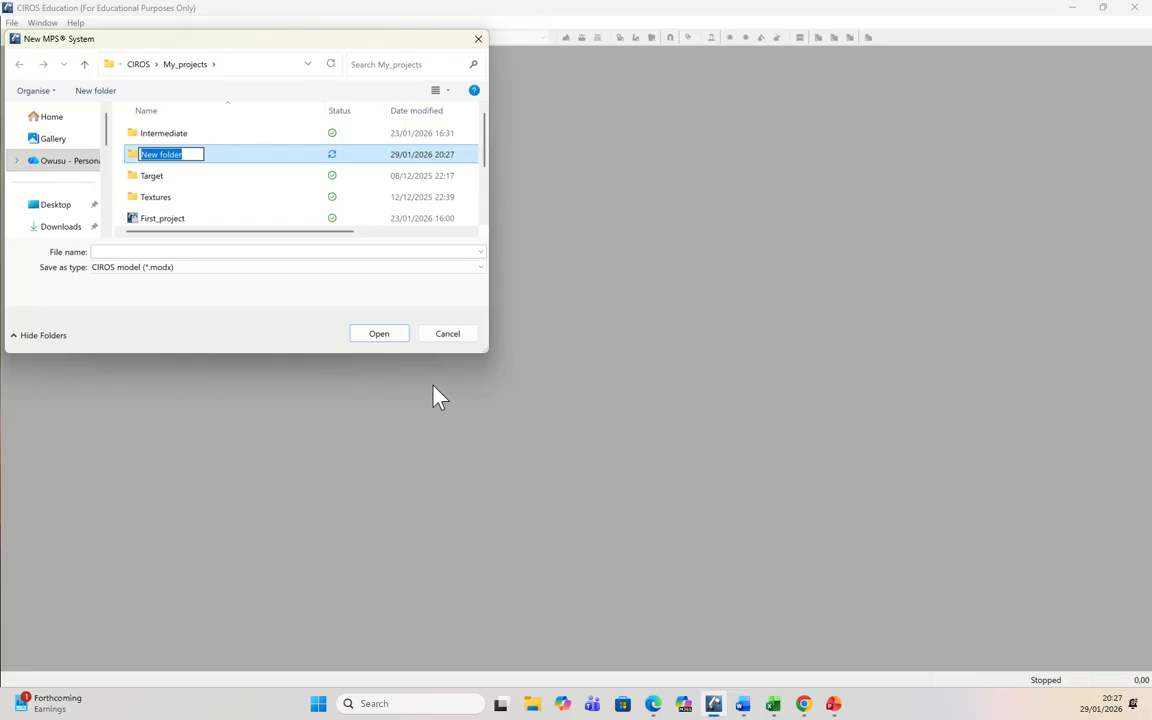
type("C")
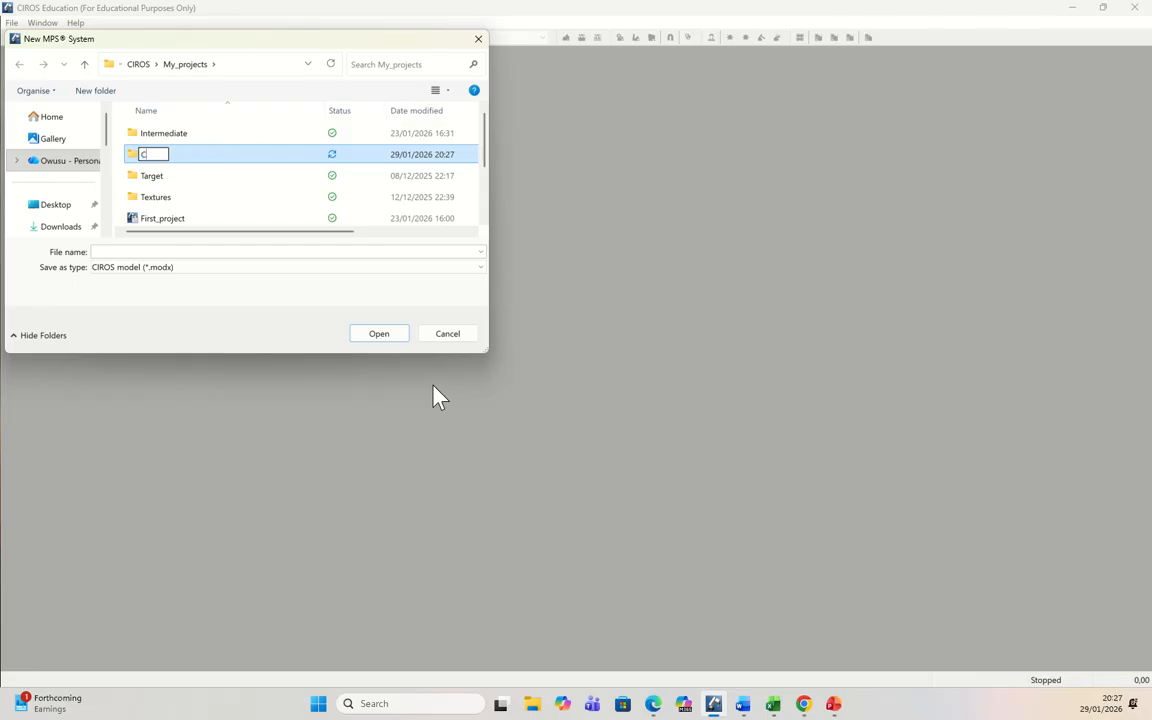
type("iros")
key("Return")
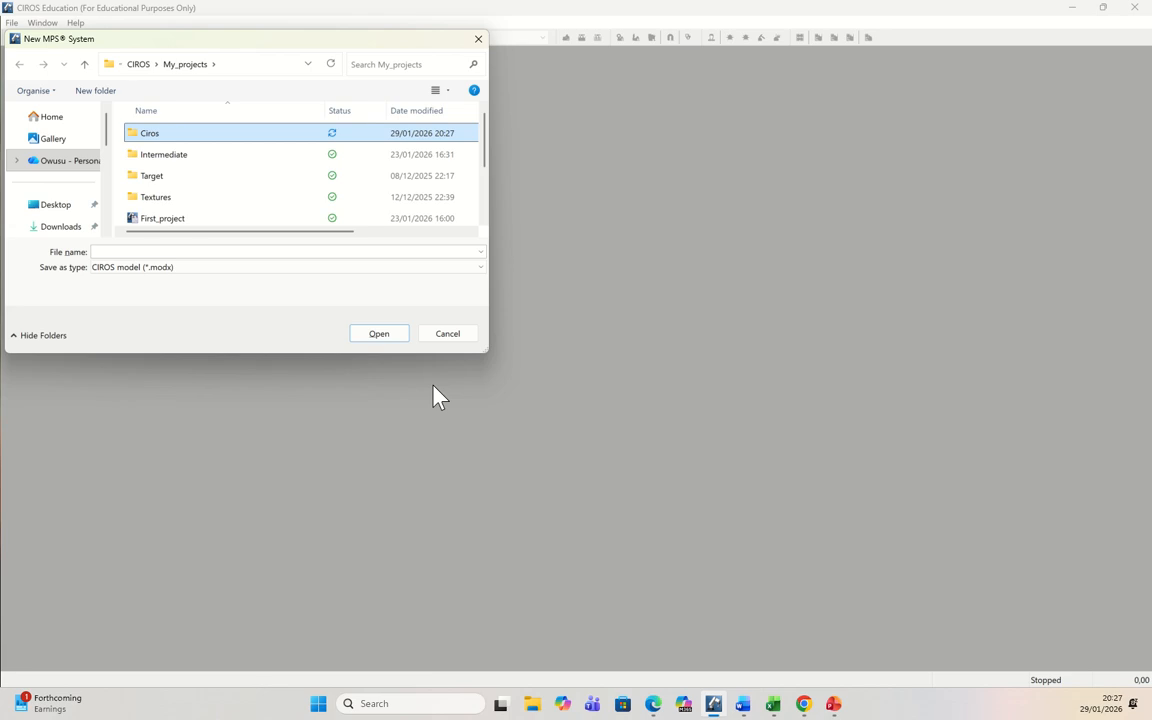
key("Return")
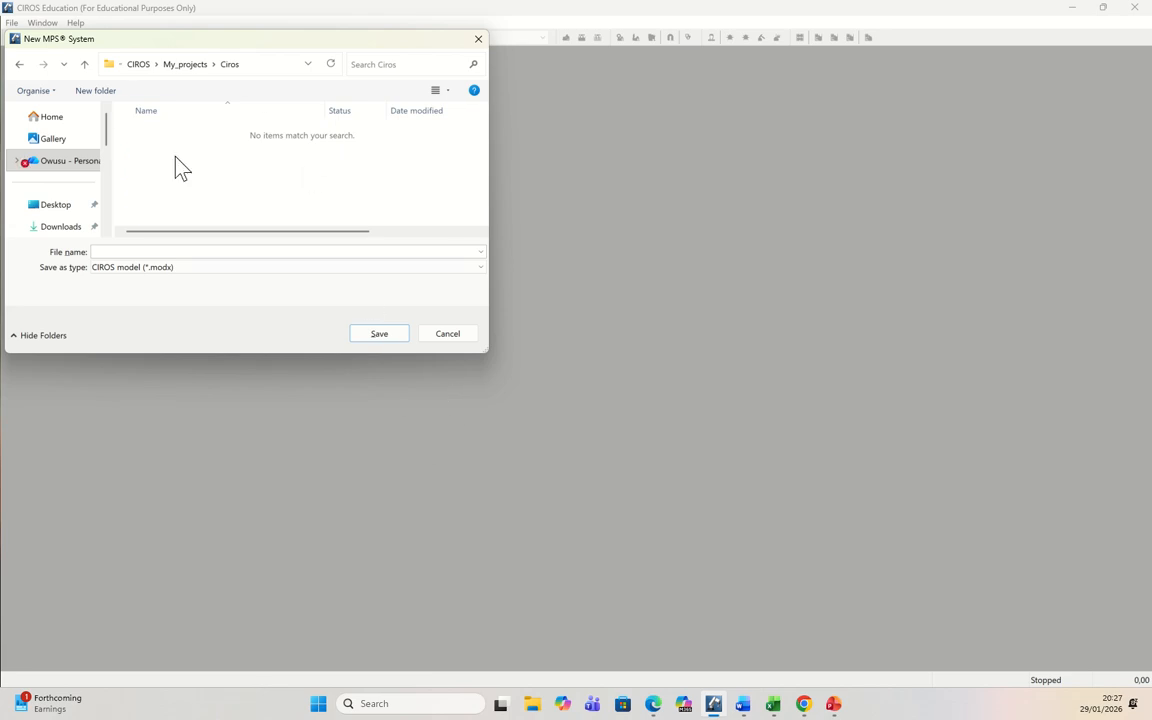
Step: Save the new MPS system in the Ciros folder as a CIROS model named My_forst_project
left_click(184, 252)
type("My_forst_project")
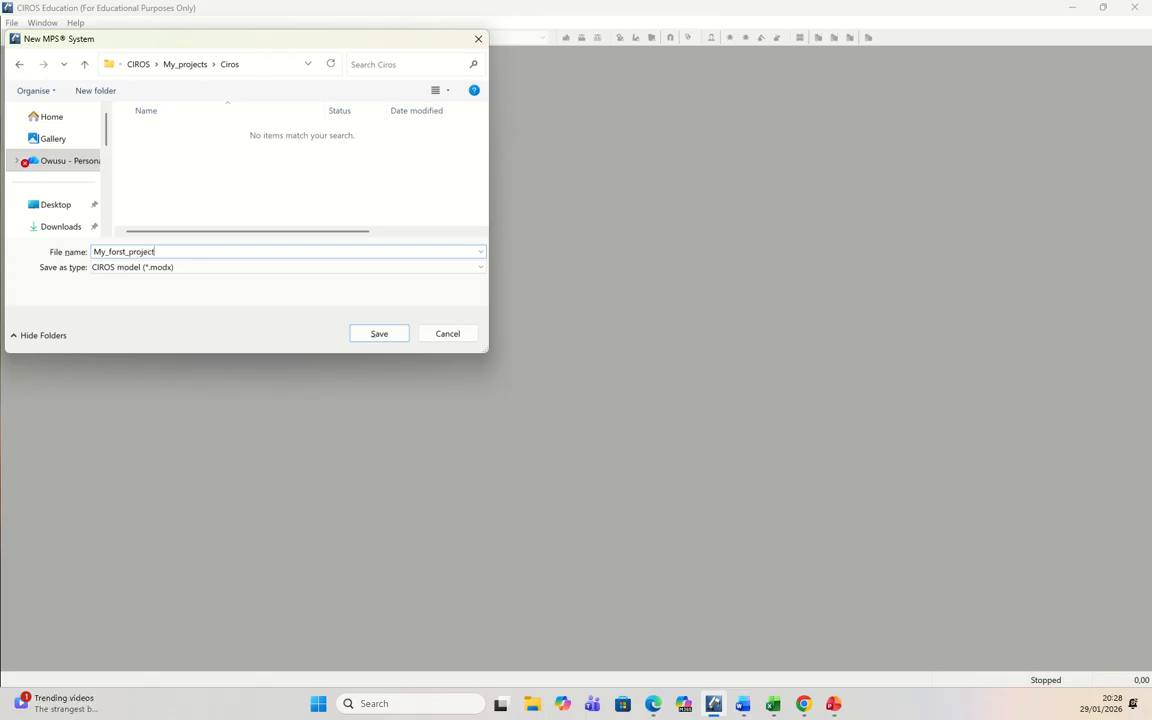
left_click(380, 337)
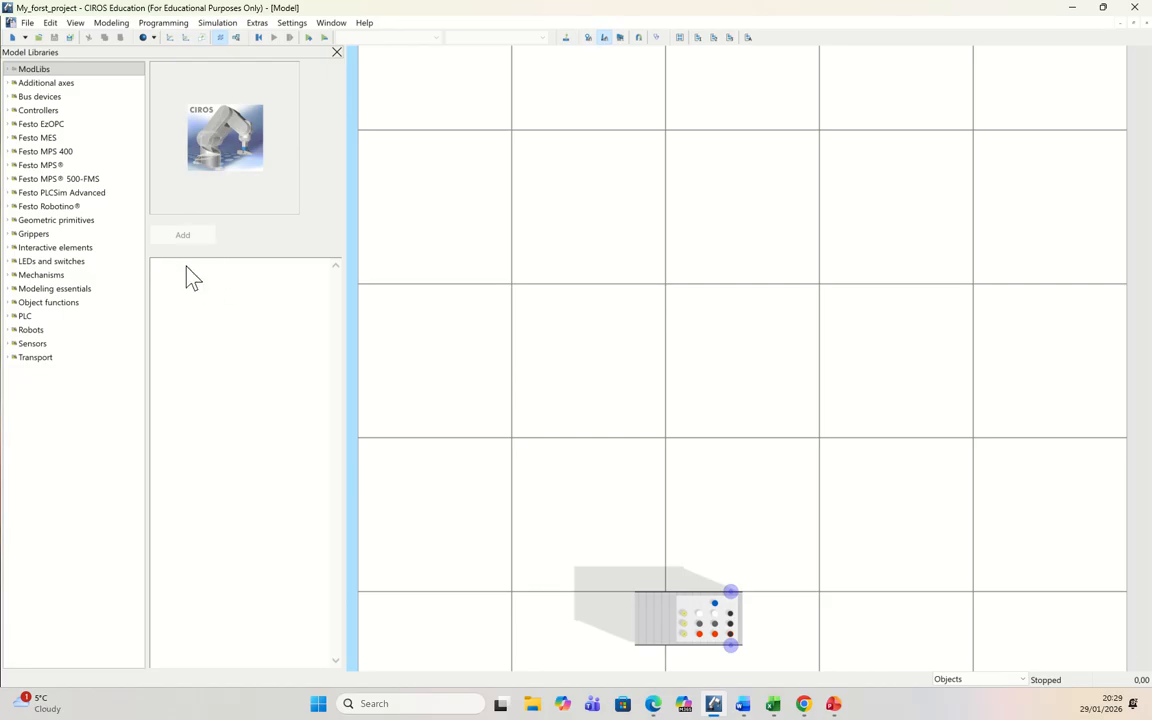
Step: Add the first Robot assembly station from the Festo MPS library to the model, close the model libraries and deselect the station
left_click(7, 166)
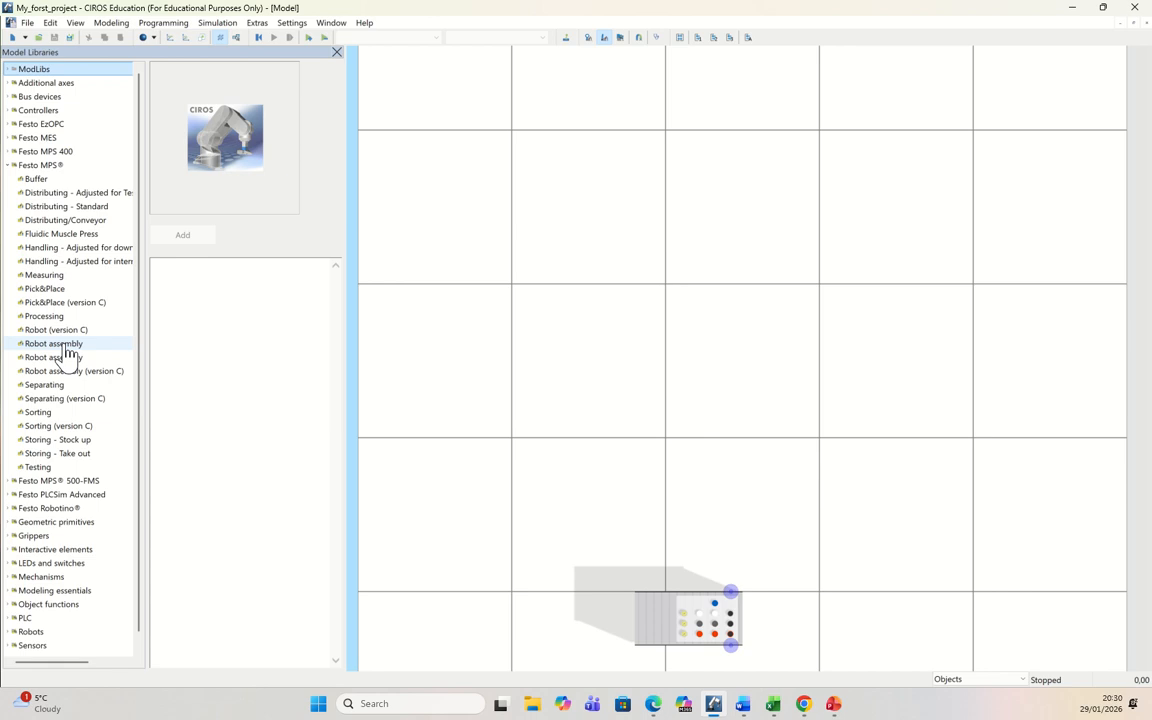
left_click(64, 345)
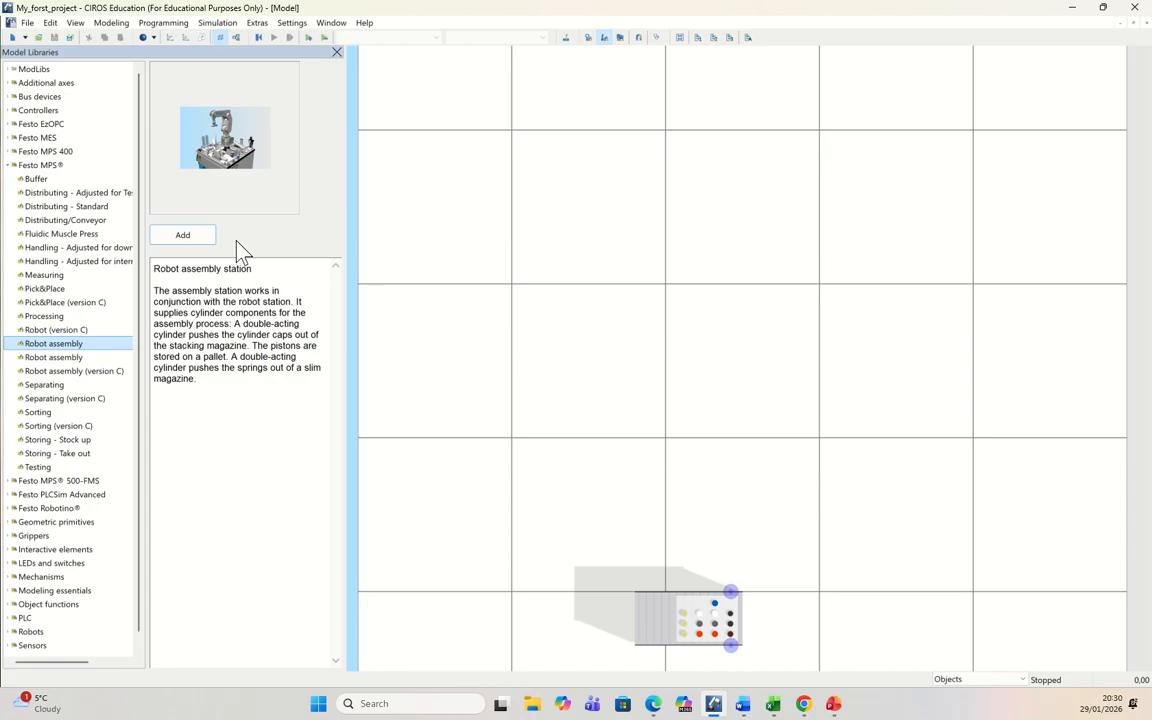
left_click(52, 358)
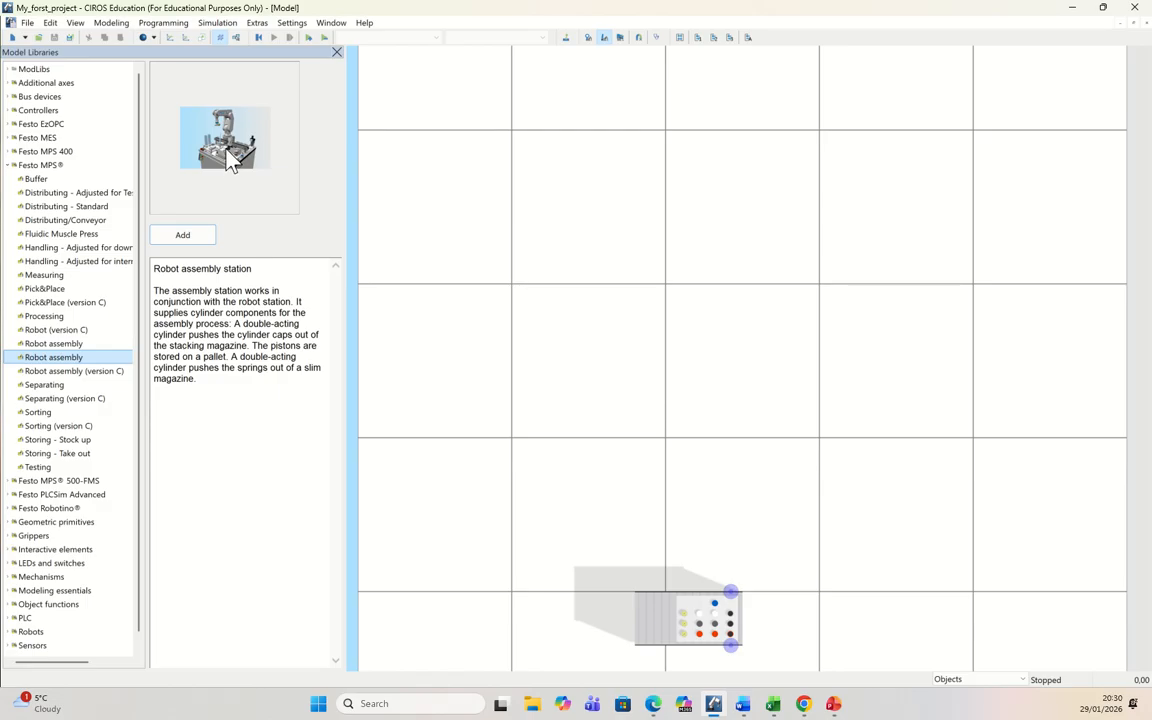
left_click(58, 344)
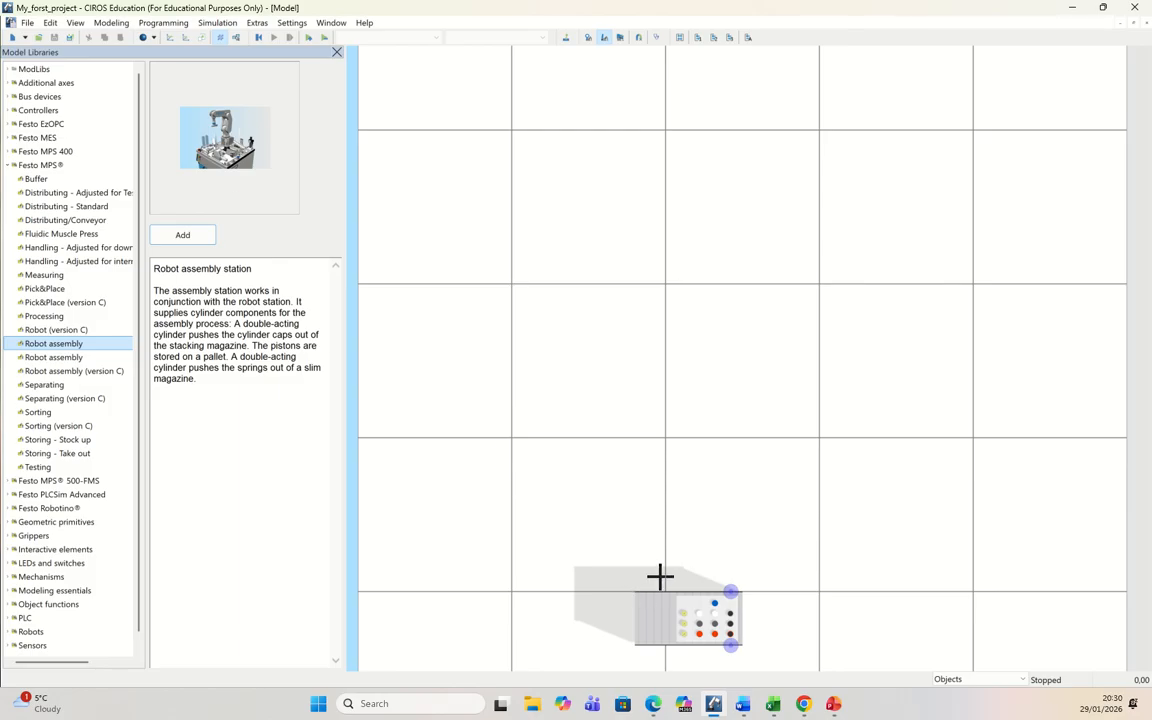
left_click(192, 235)
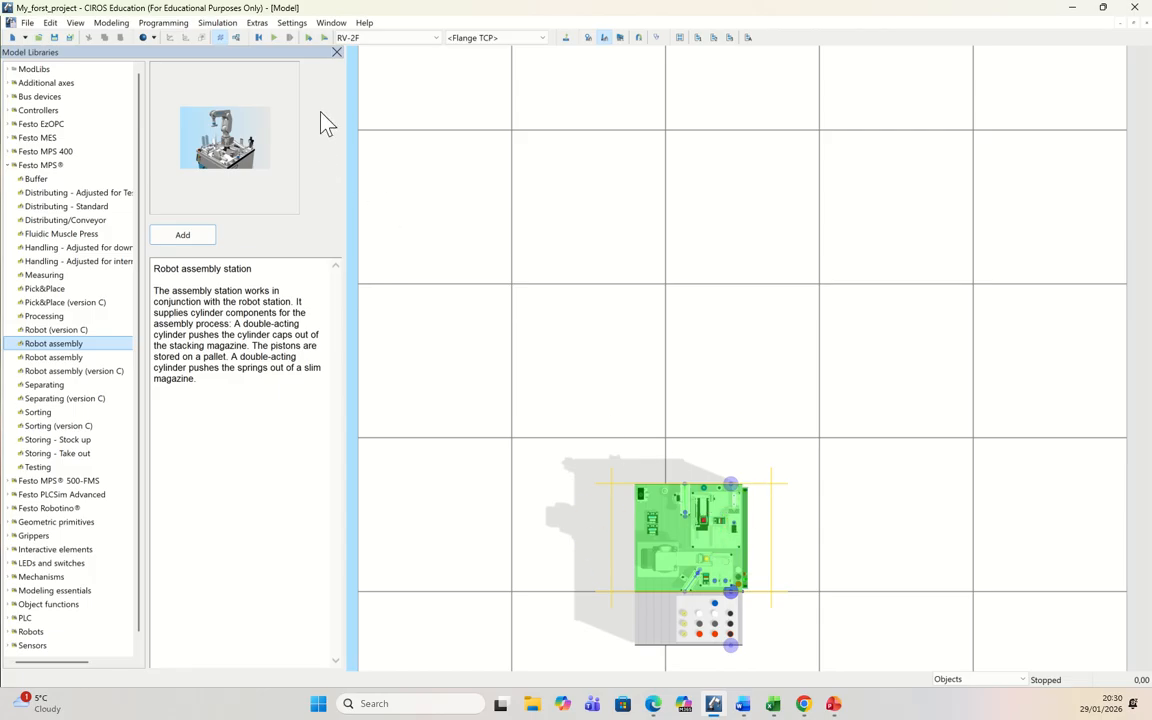
left_click(337, 53)
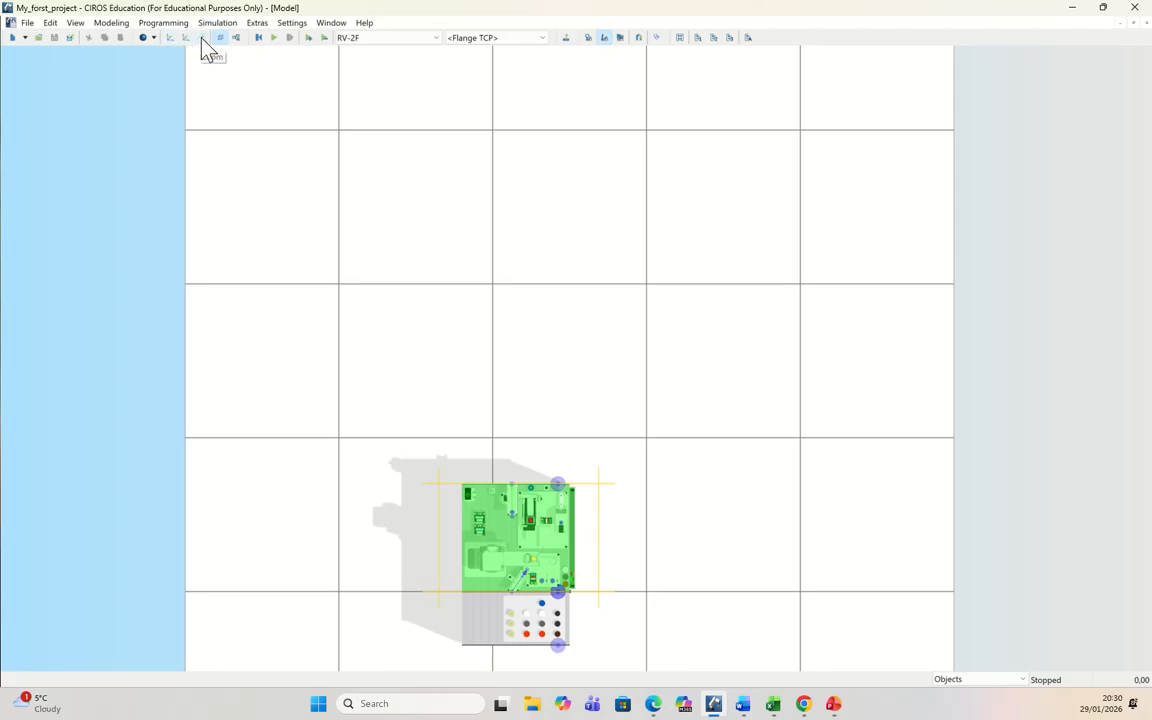
right_click(506, 284)
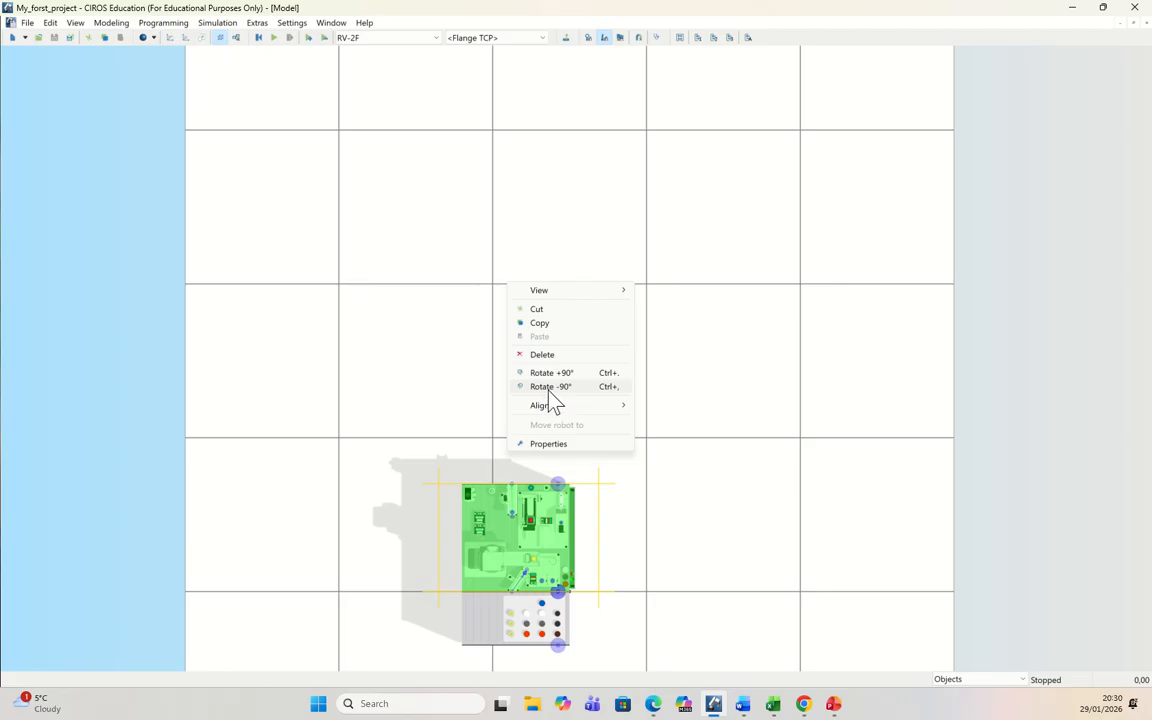
left_click(287, 200)
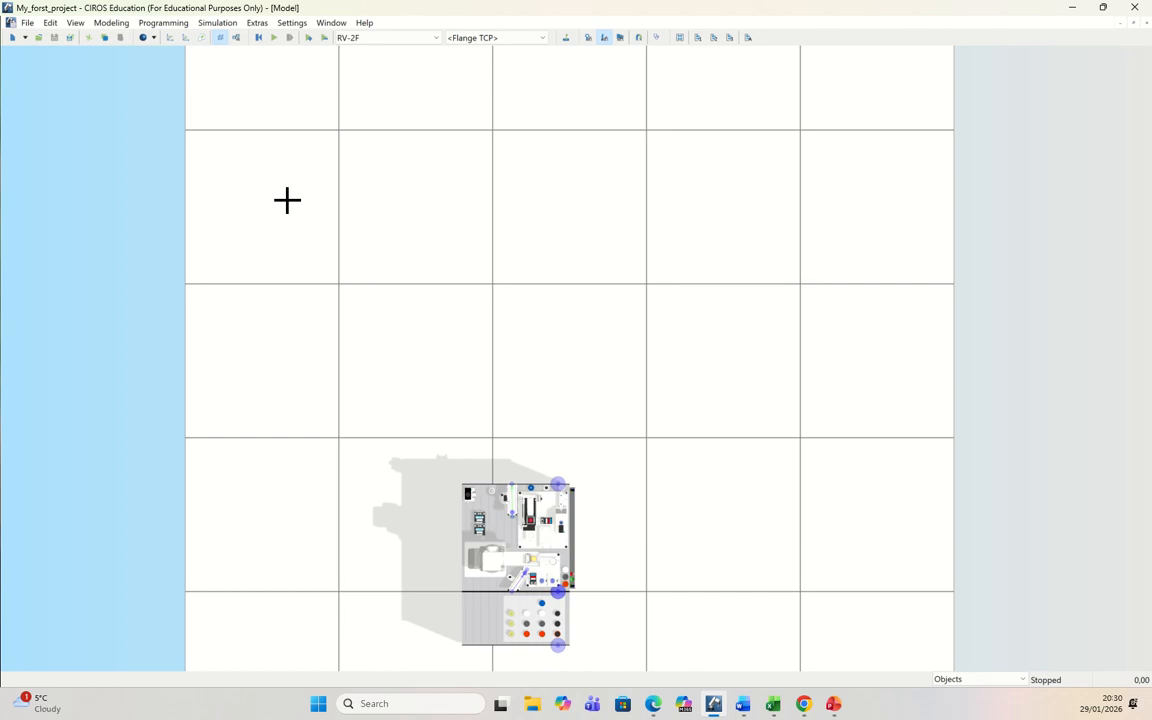
Step: Examine the robot assembly station in 3D from the front, the side and above, at different distances
left_click(184, 37)
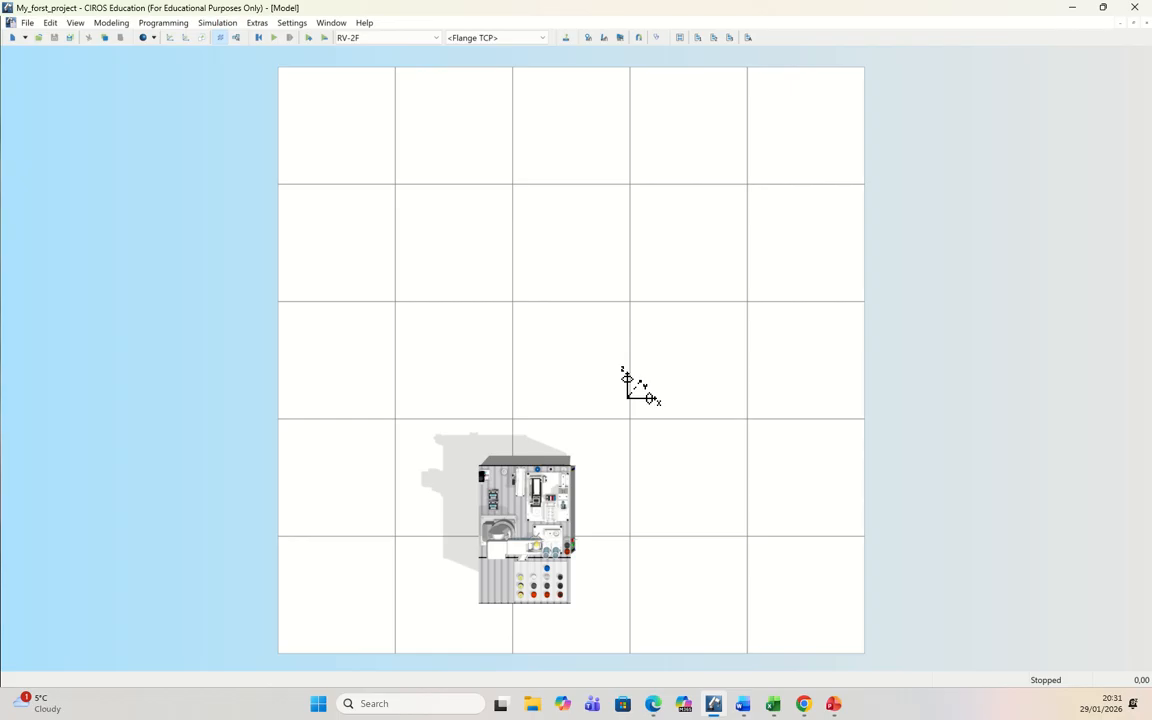
left_click_drag(628, 396, 542, 464)
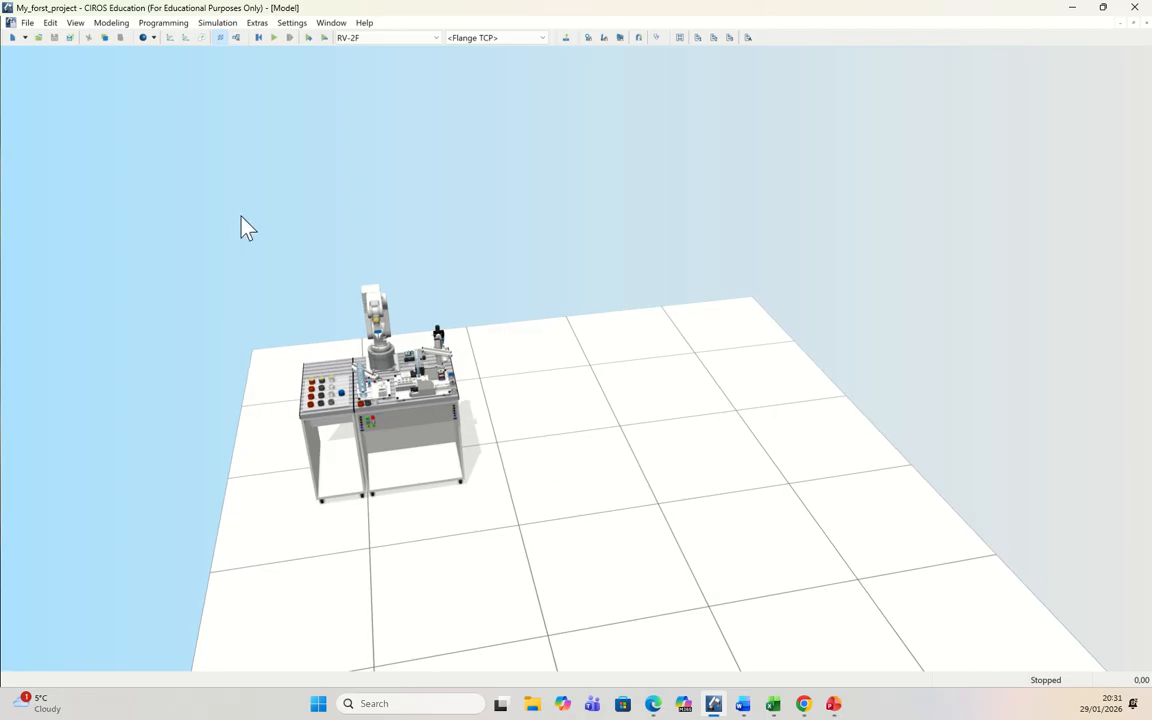
left_click(171, 38)
left_click_drag(560, 419, 746, 290)
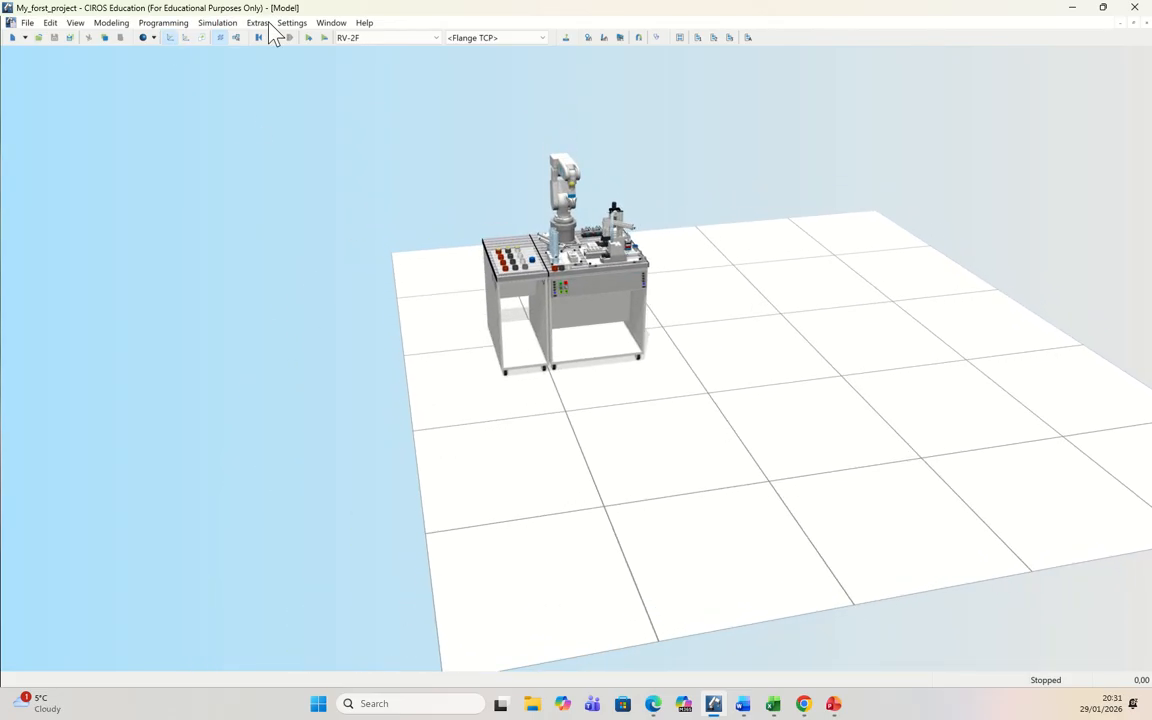
left_click(201, 40)
scroll(812, 394, "up", 4)
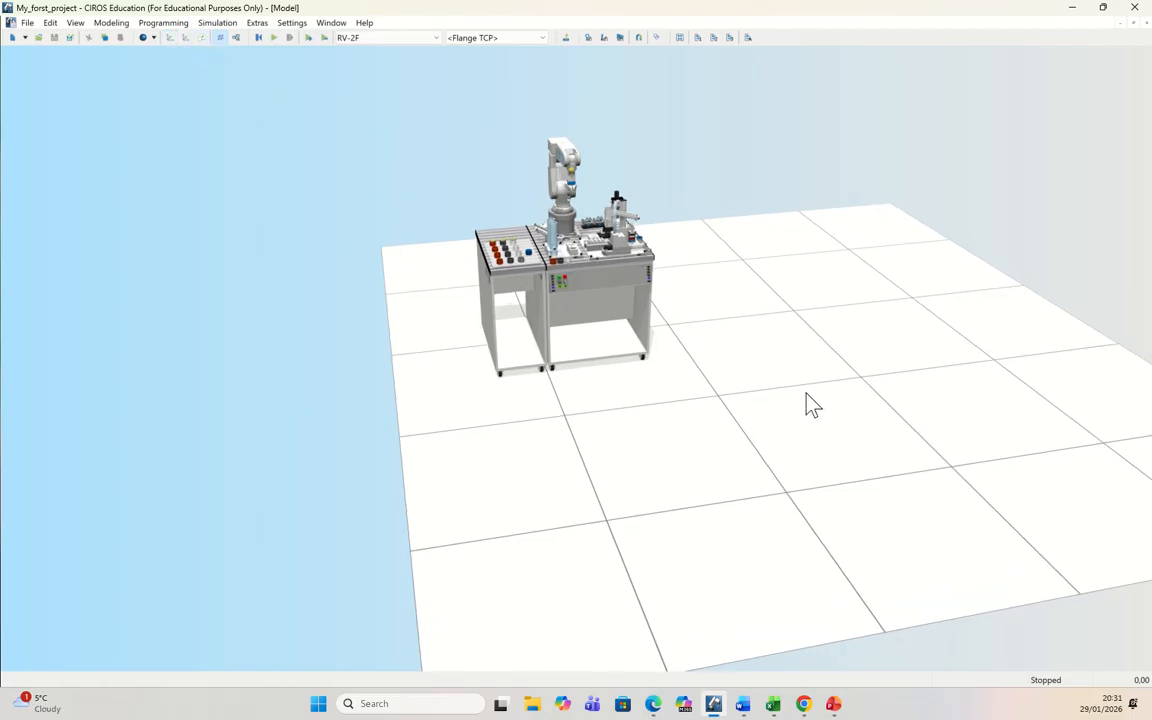
scroll(805, 396, "up", 3)
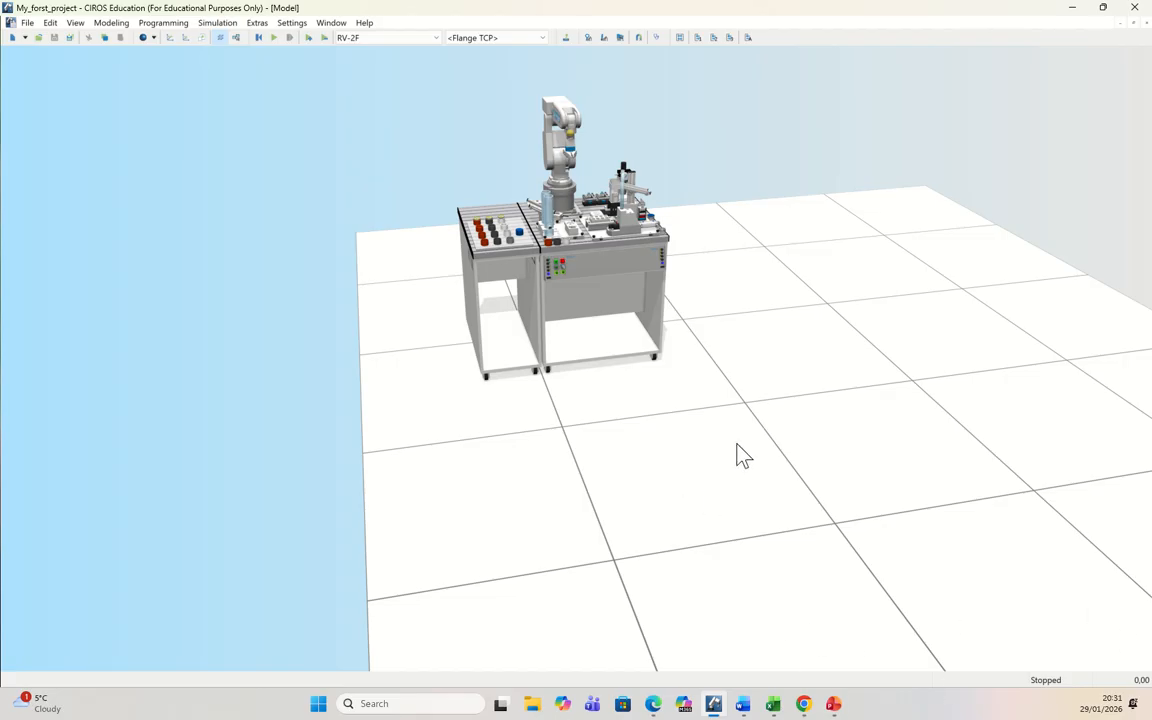
left_click_drag(937, 468, 831, 358, "ctrl")
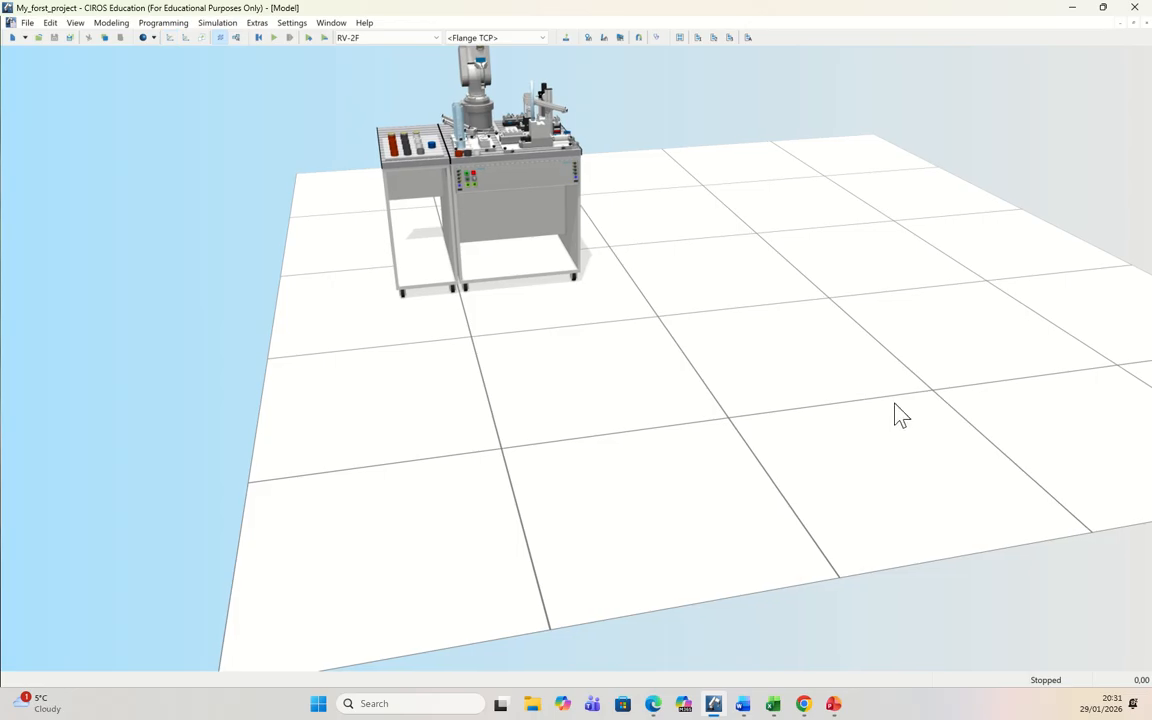
left_click_drag(789, 342, 880, 388, "ctrl")
scroll(914, 372, "up", 2)
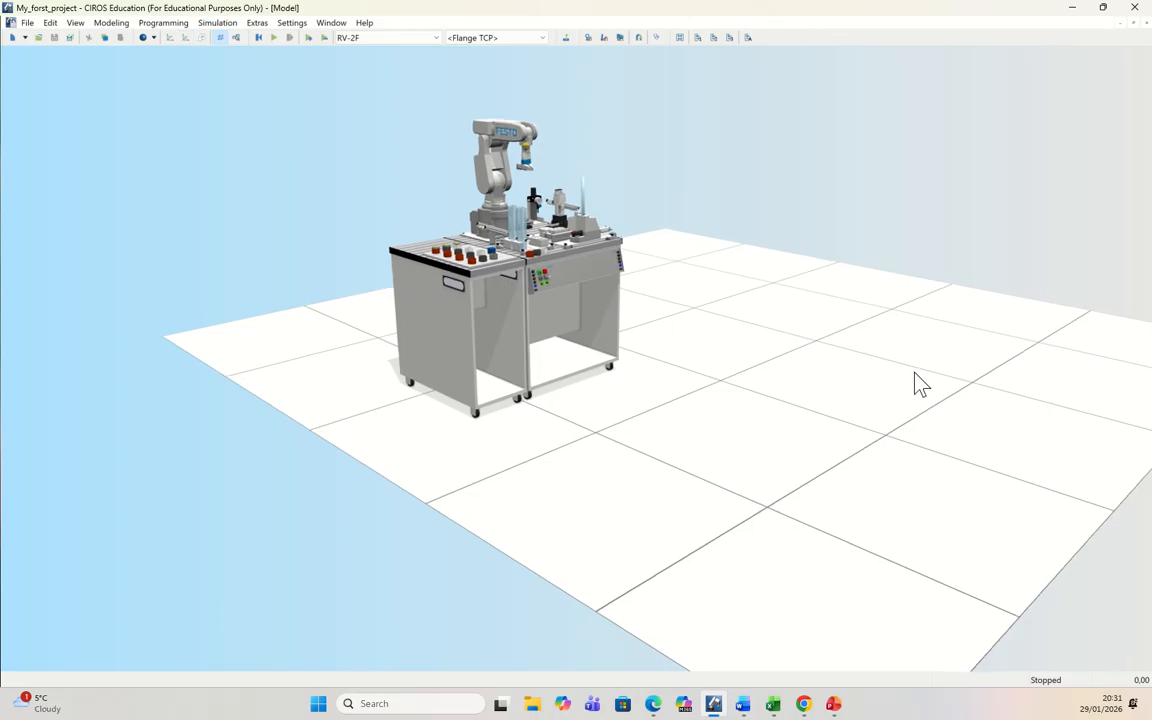
scroll(914, 373, "down", 1)
scroll(920, 386, "down", 1)
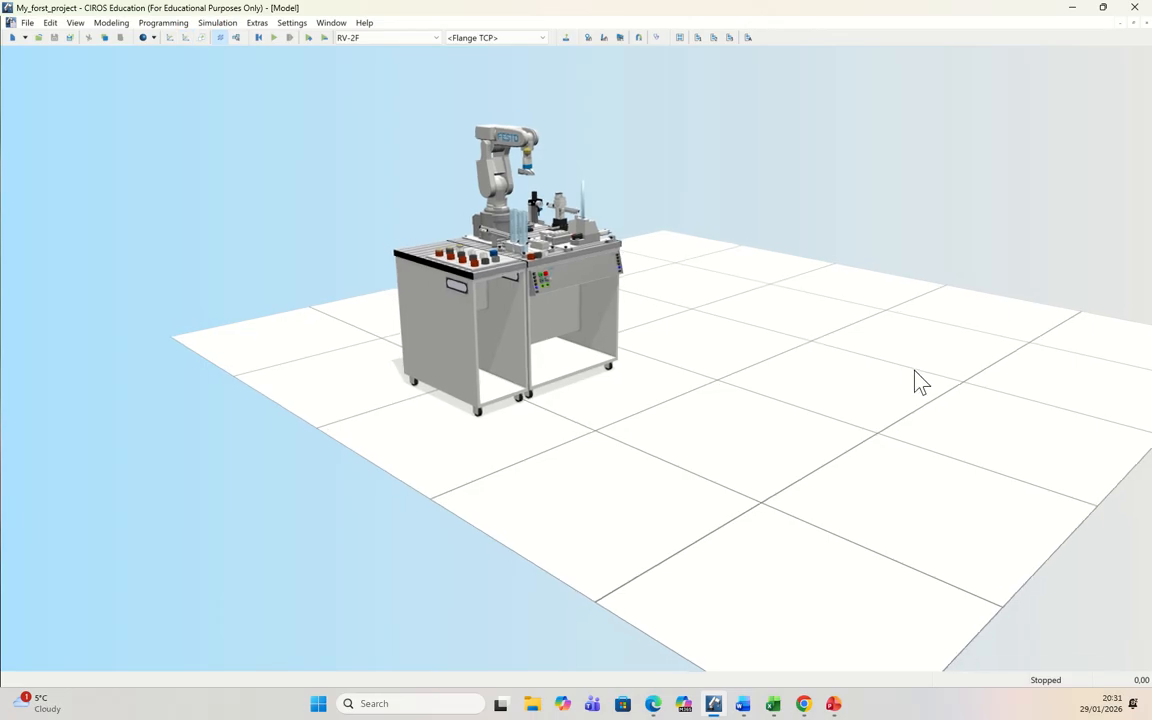
scroll(915, 372, "up", 3)
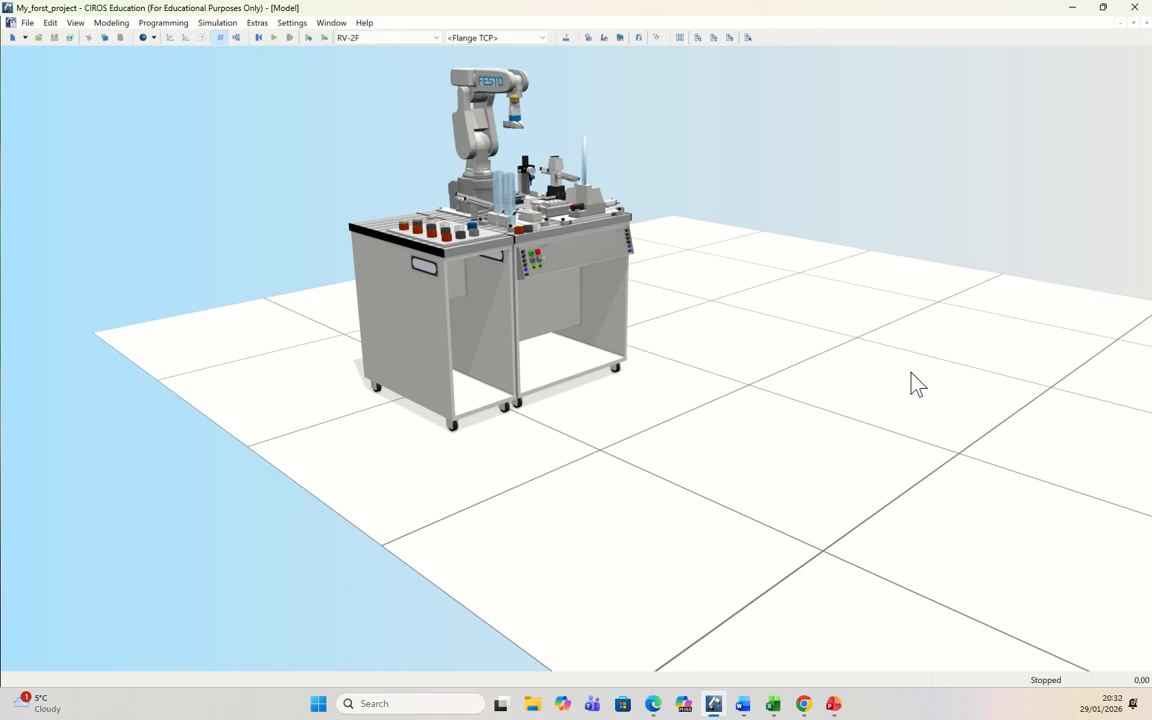
scroll(914, 376, "down", 2)
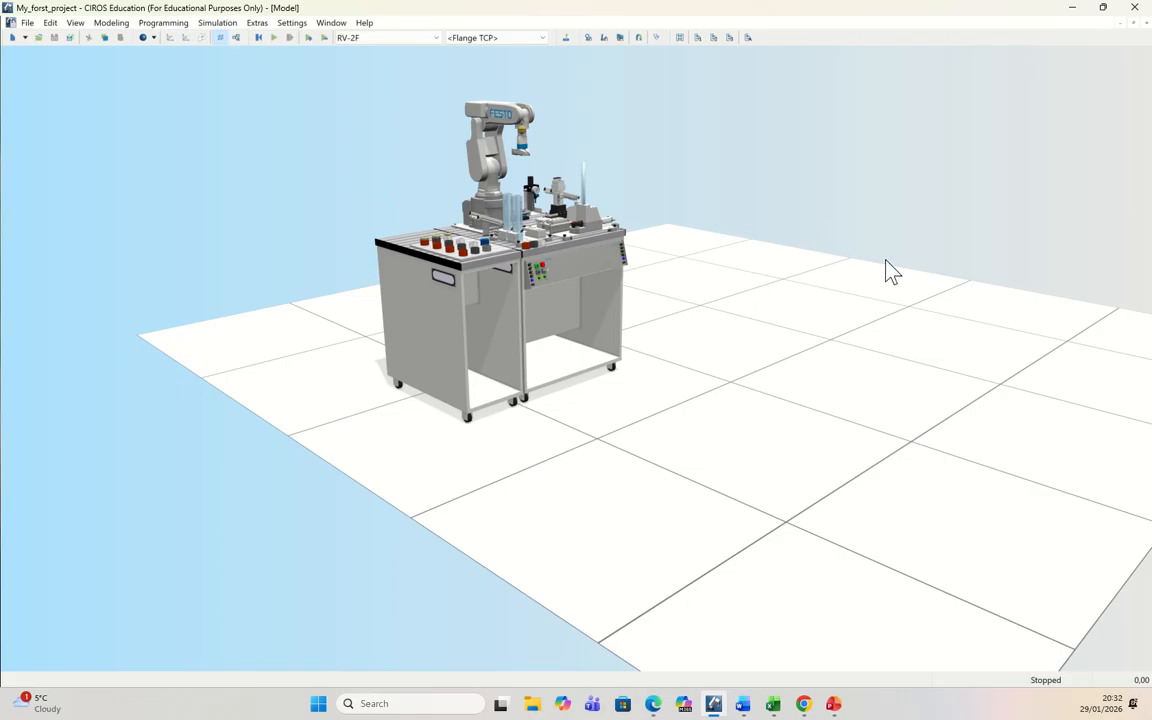
left_click_drag(823, 335, 775, 366, "ctrl")
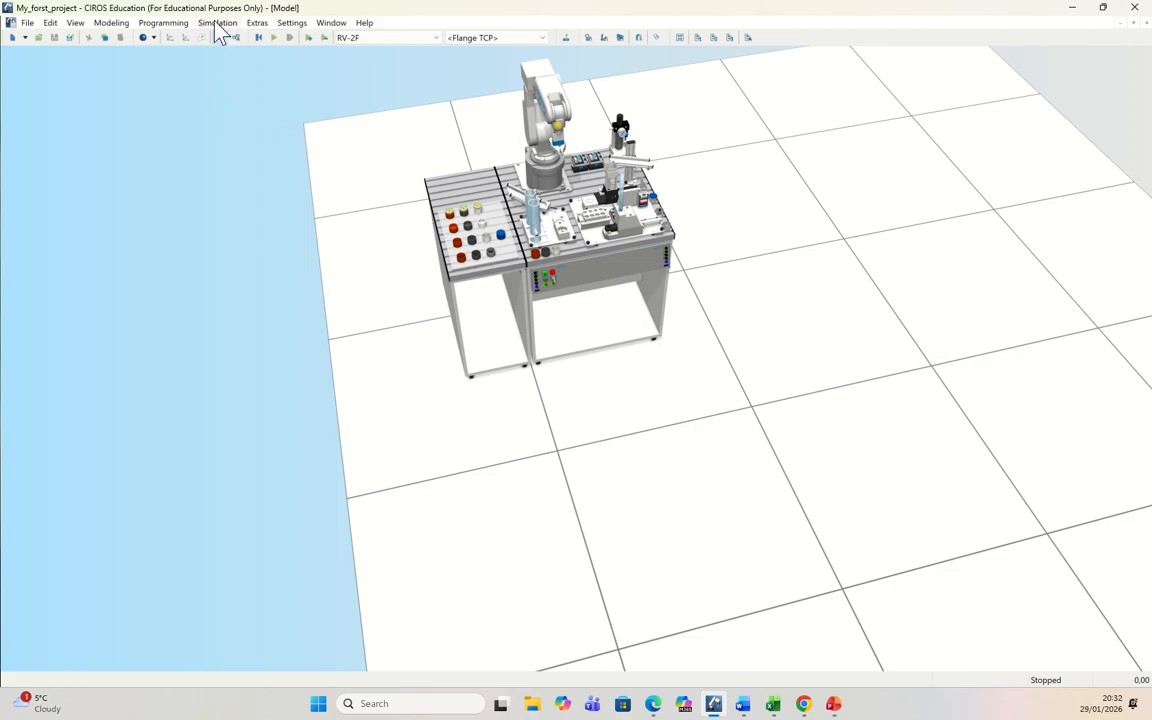
Step: Show the project management and start a new project under Projects
left_click(170, 23)
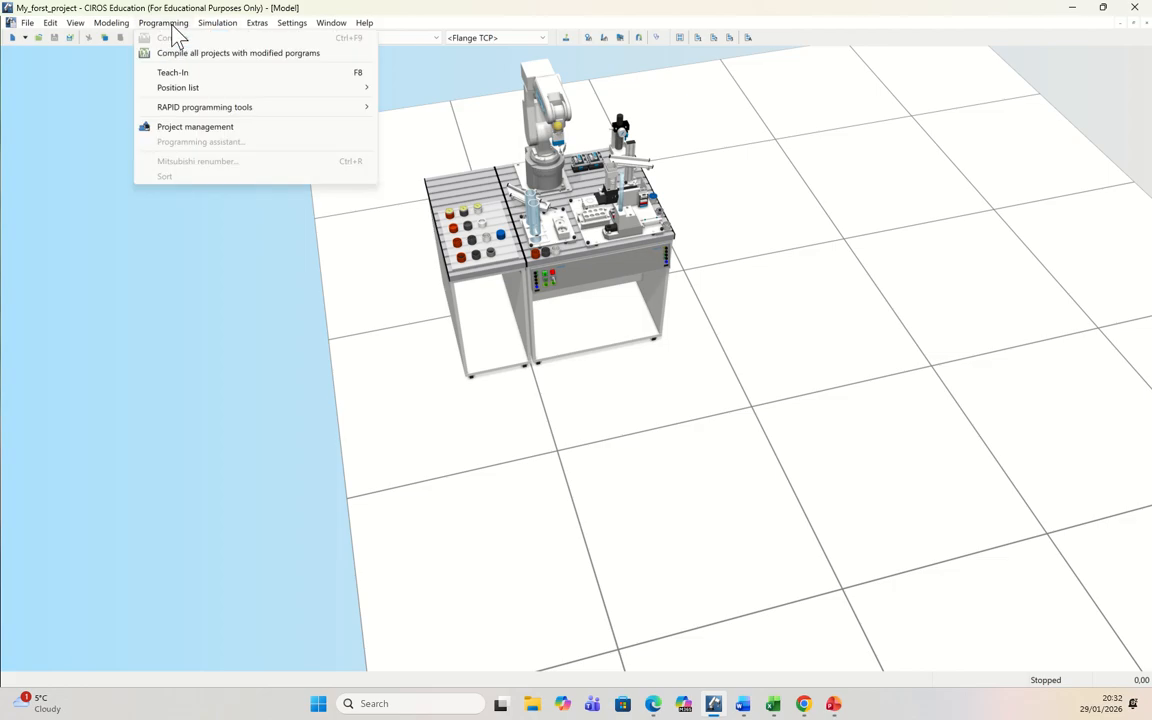
left_click(207, 130)
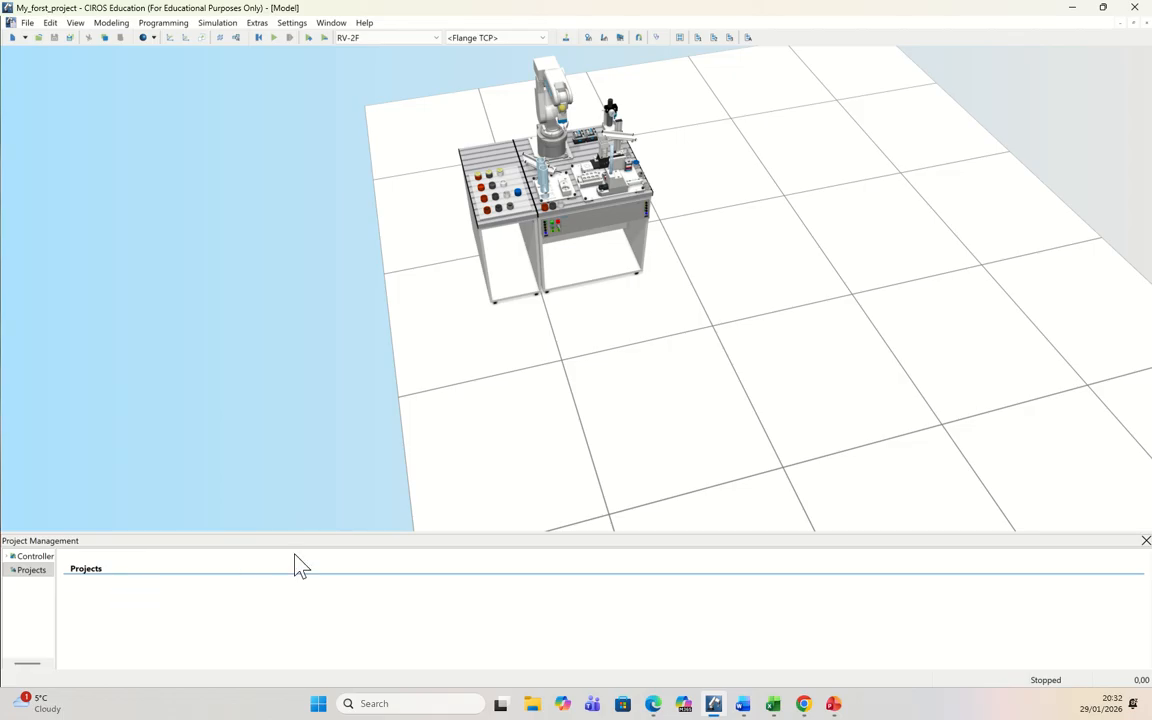
right_click(34, 577)
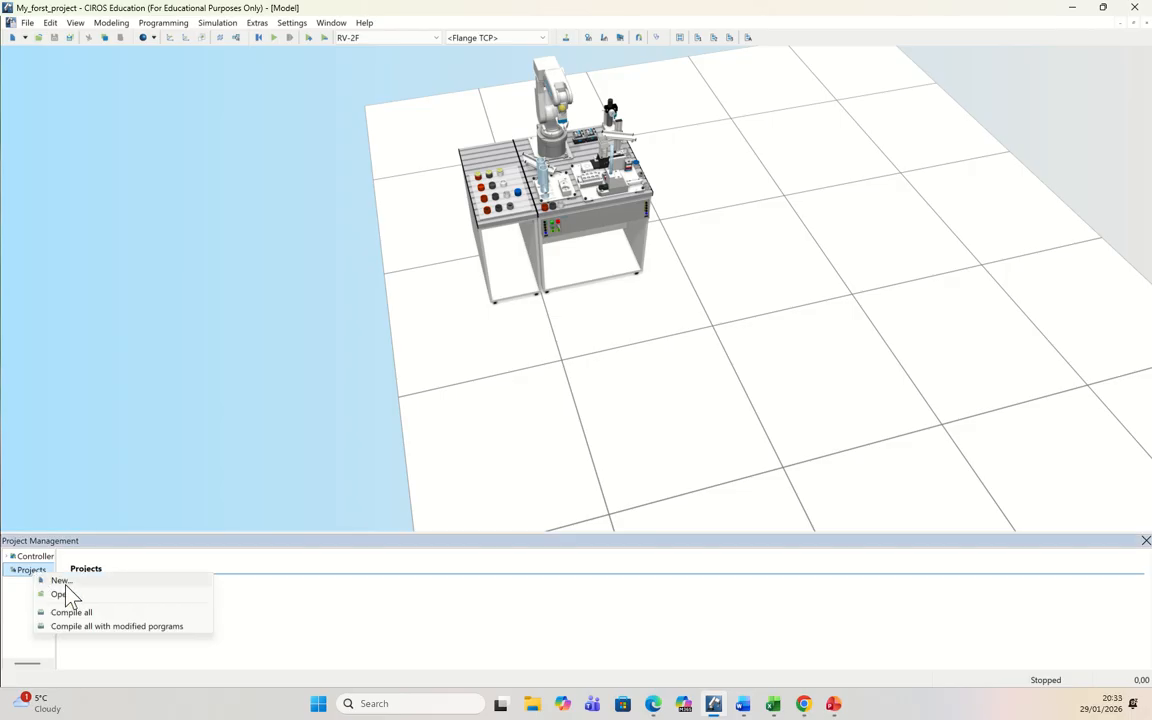
left_click(65, 584)
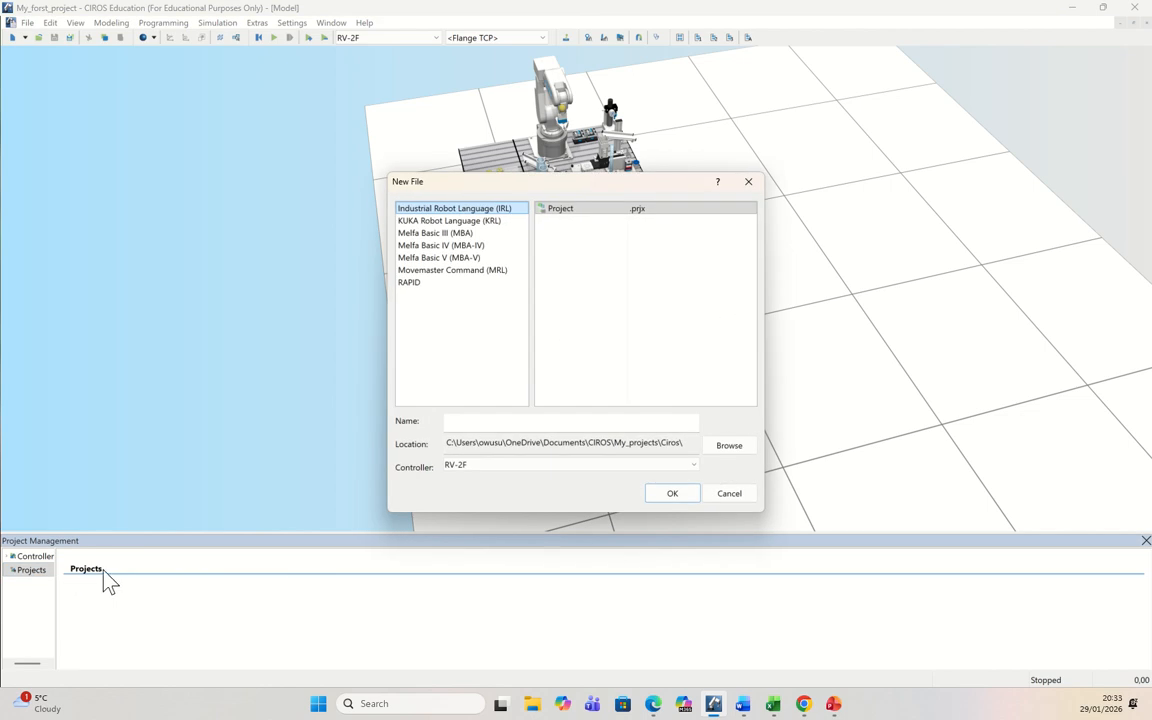
Step: Create a Melfa Basic V (MBA-V) project named First_project_3 in the Ciros folder for the RV-2F controller
left_click(450, 259)
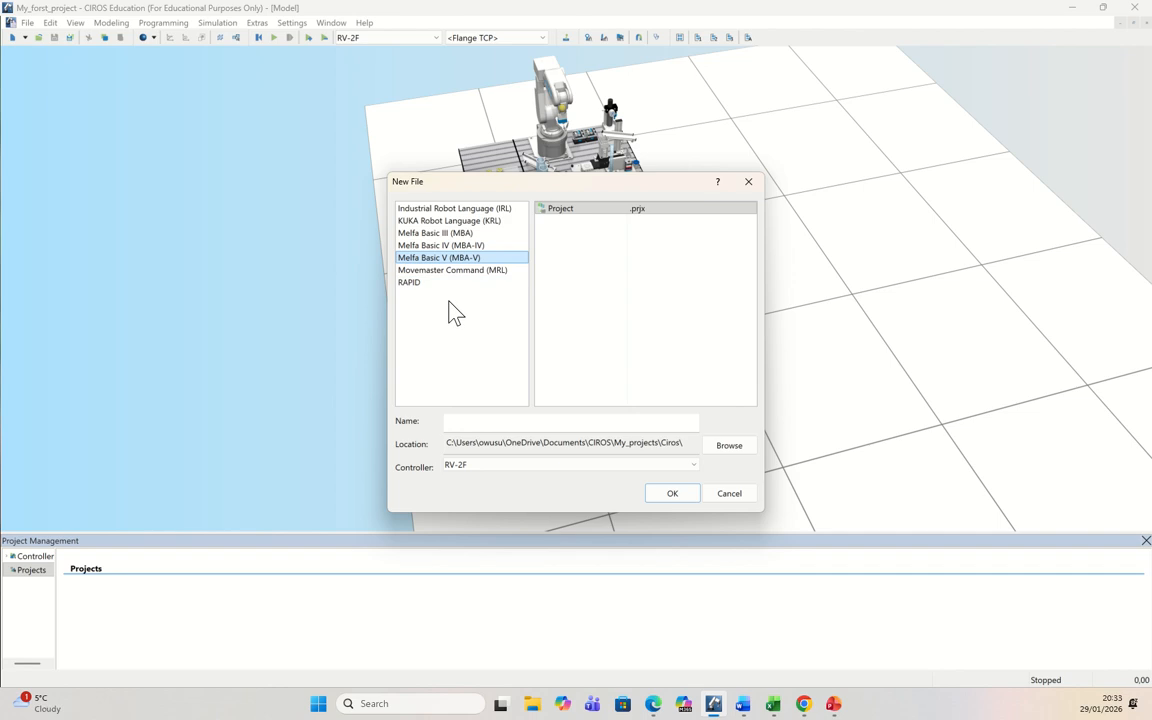
left_click(477, 421)
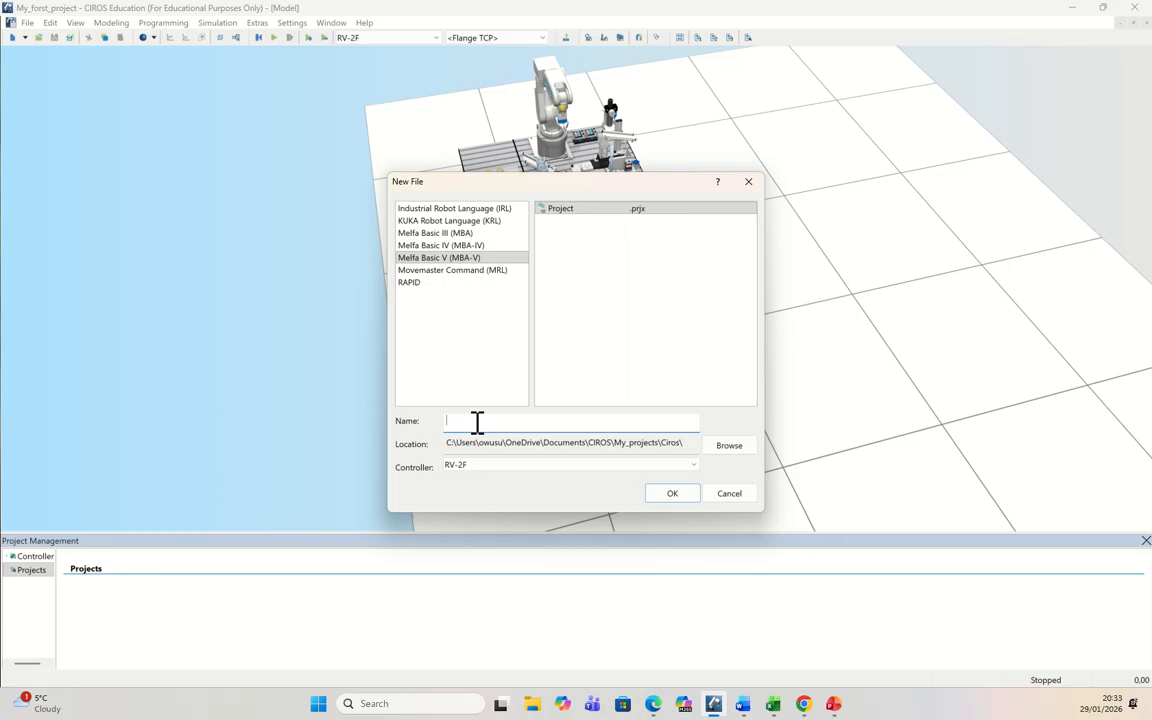
type("First_project_3")
left_click(494, 258)
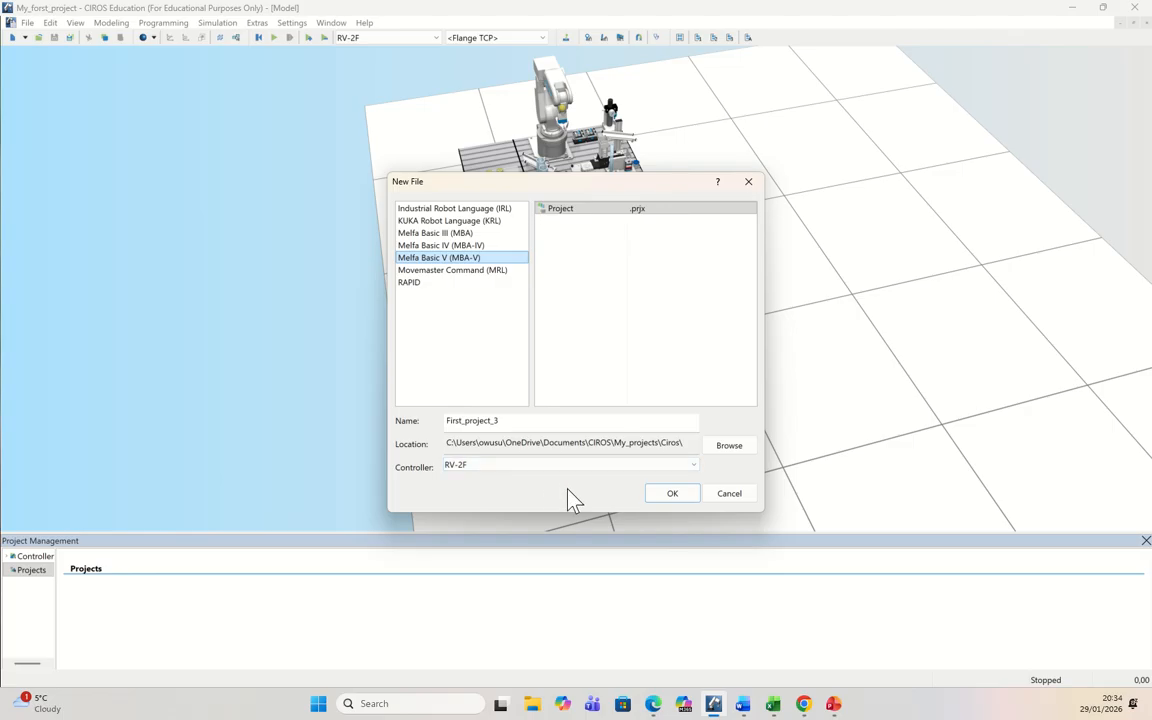
left_click(671, 494)
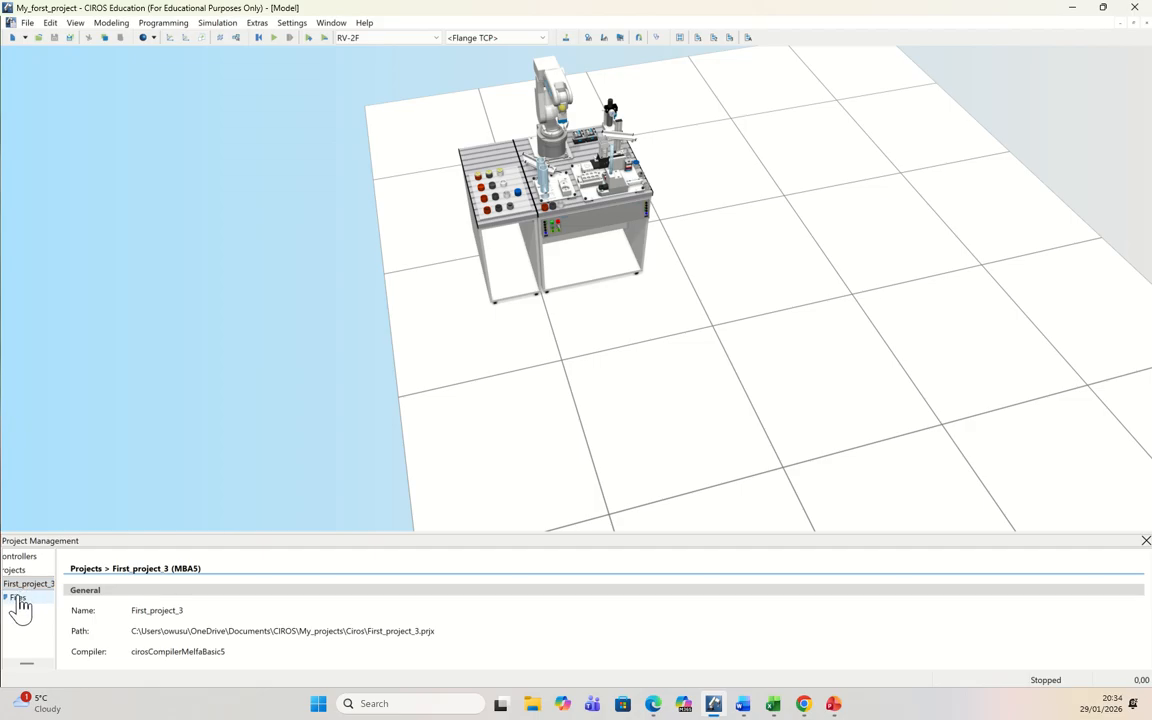
Step: Add a new Melfa Basic V program file named First_project_3.mb5 to the project's files
right_click(19, 599)
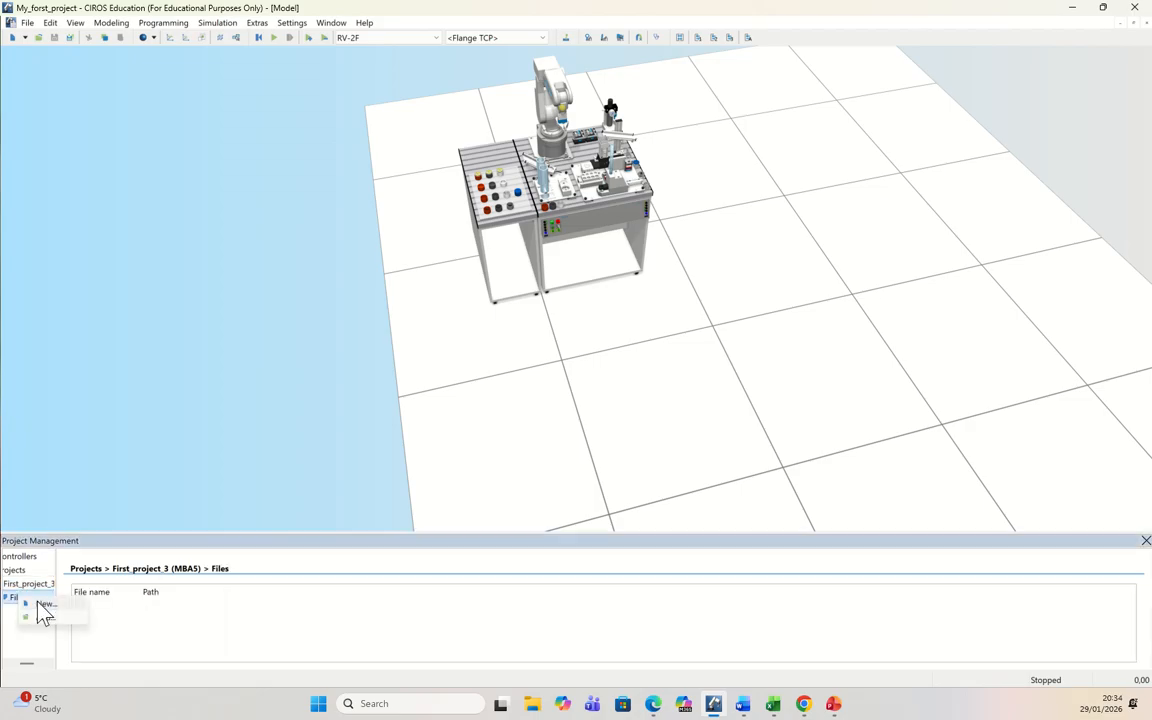
left_click(45, 605)
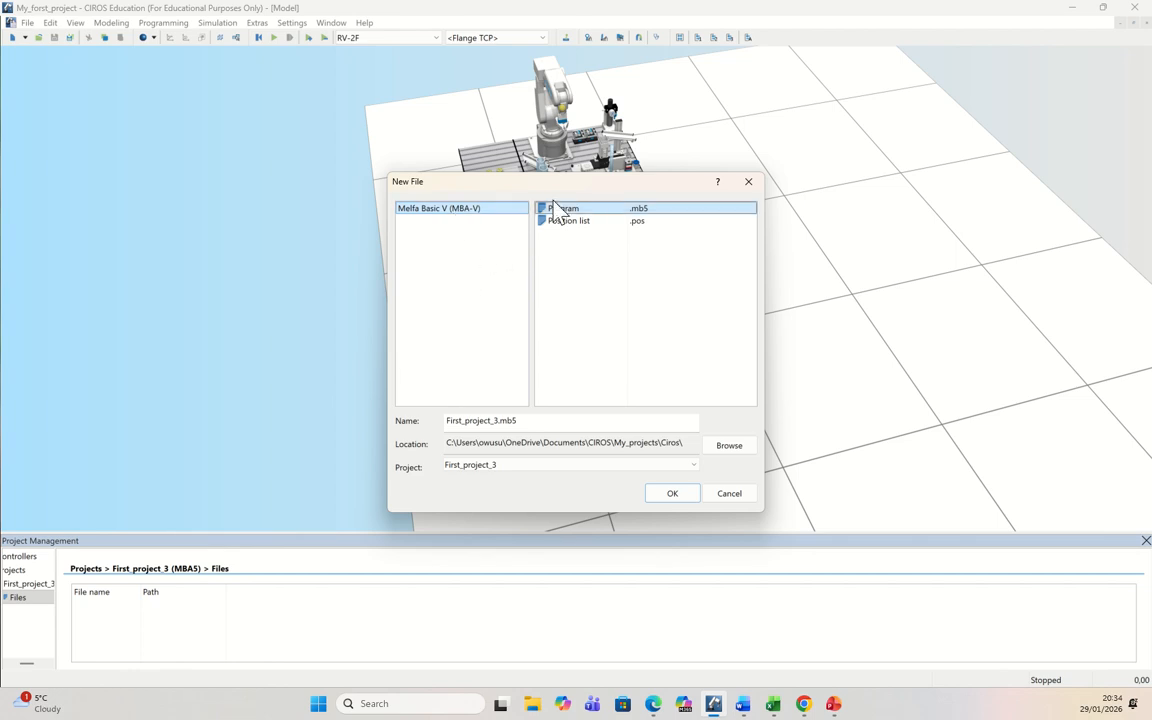
left_click(600, 212)
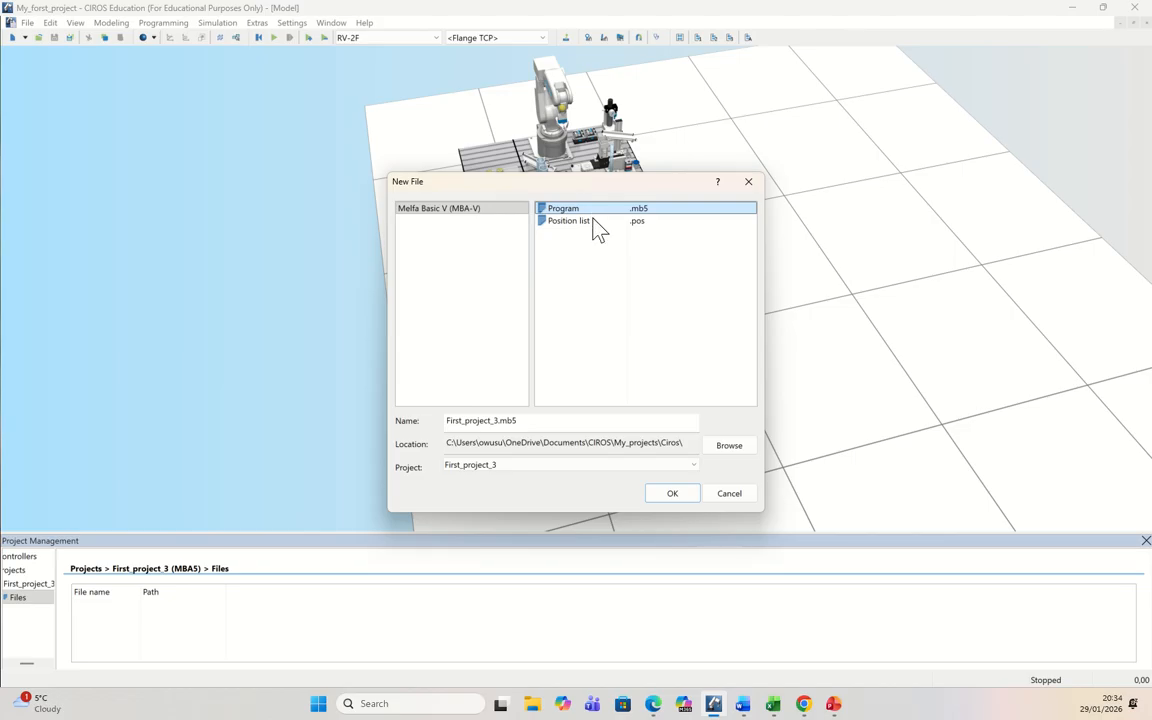
left_click(675, 492)
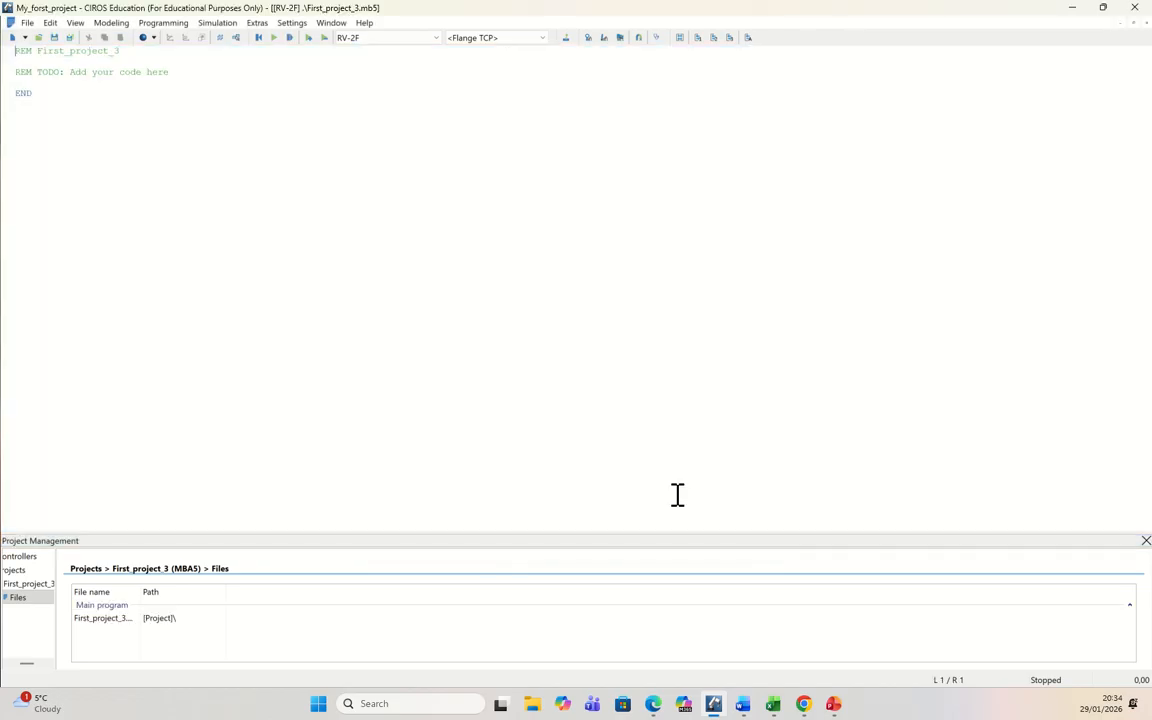
Step: Add a new position list file named First_project_3.pos to the project's files
right_click(17, 598)
left_click(38, 607)
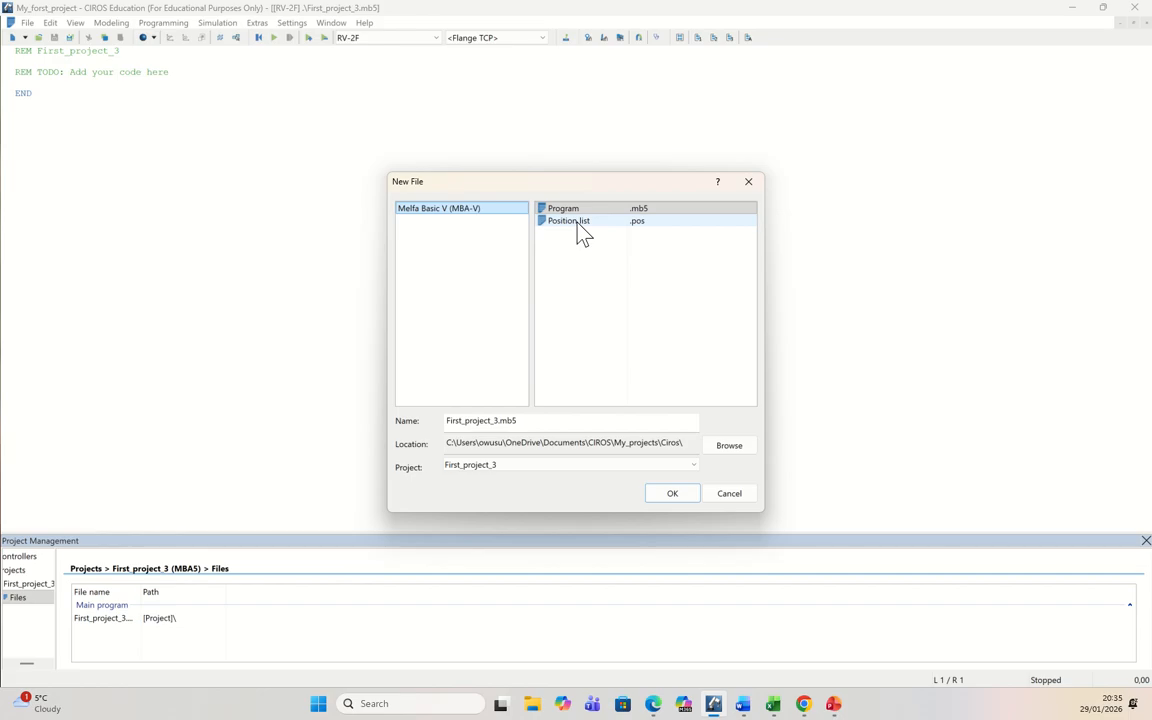
left_click(578, 222)
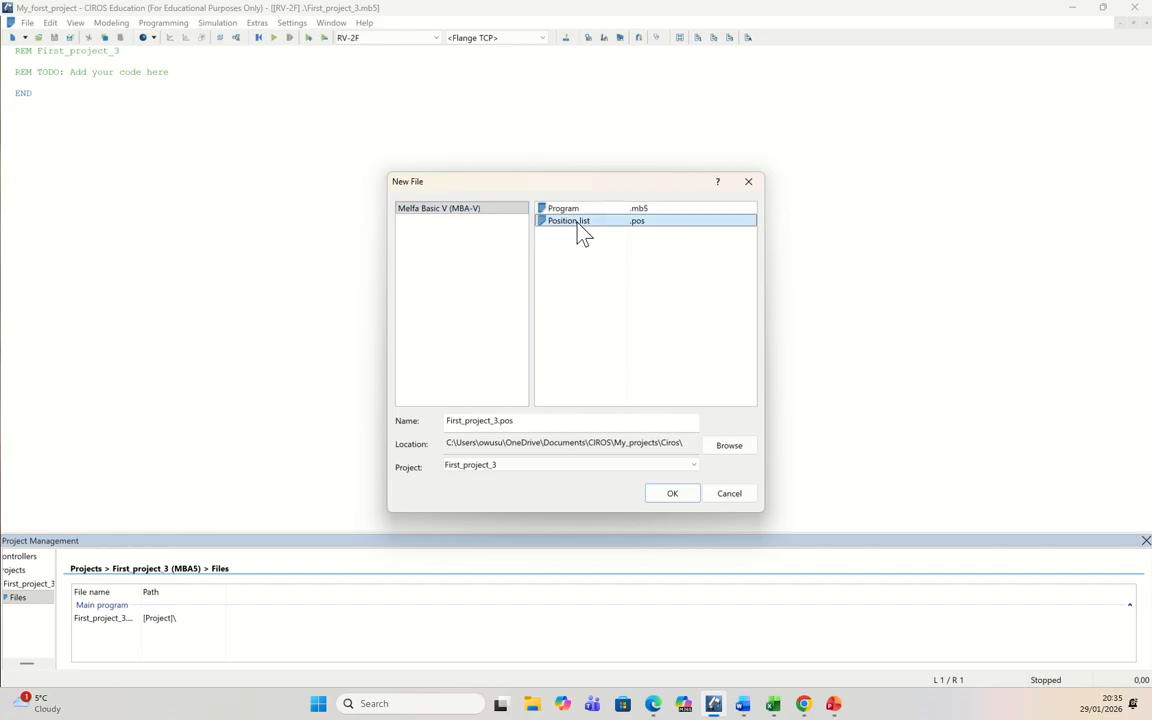
left_click(679, 500)
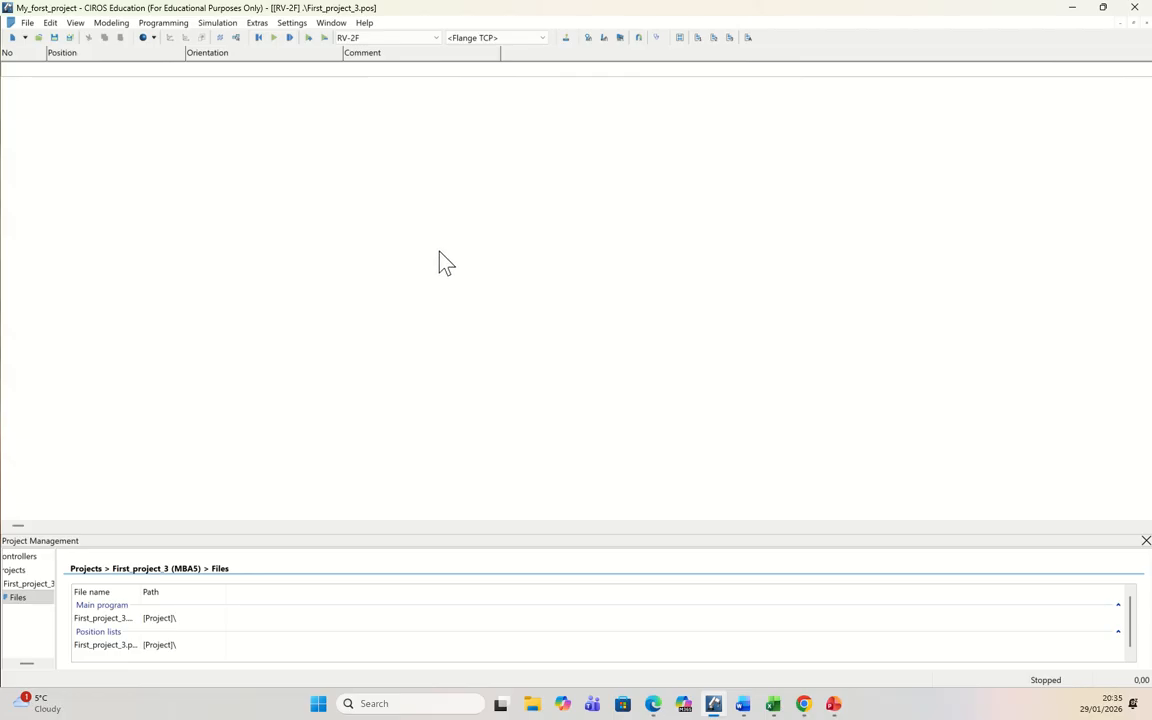
Step: Apply the Robot Programming workspace with Program, Position List and Teachpanel, and widen the Teach-In area until all joint values and ranges show
left_click(331, 23)
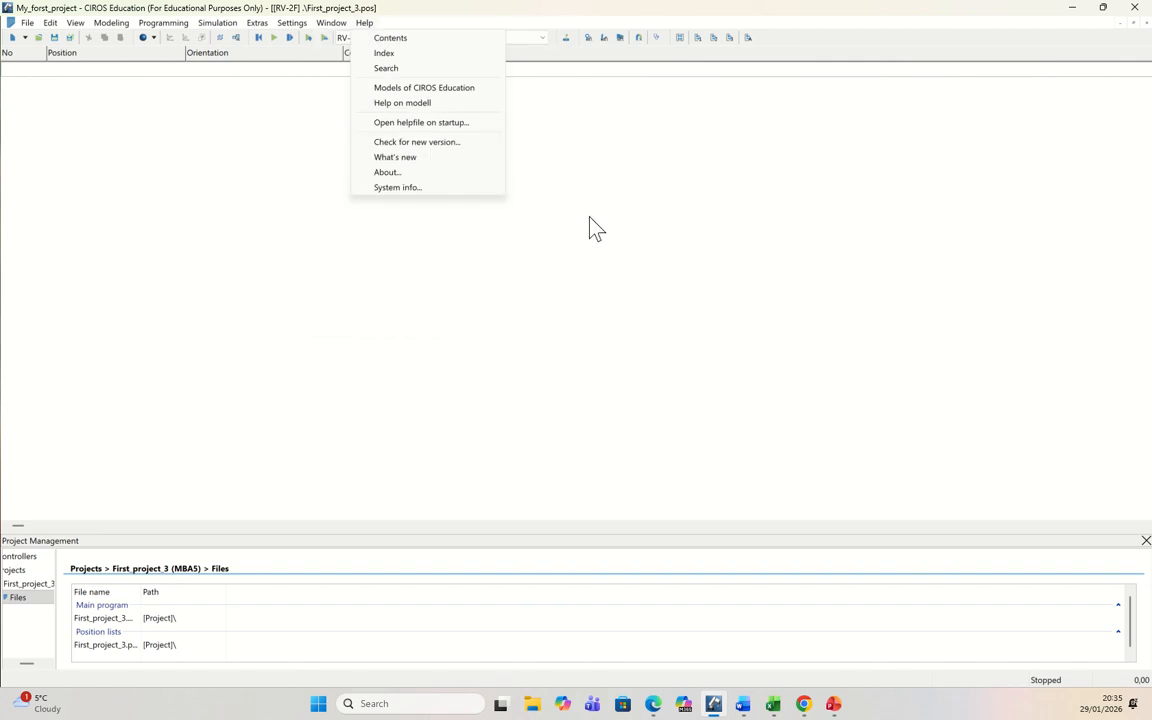
mouse_move(328, 25)
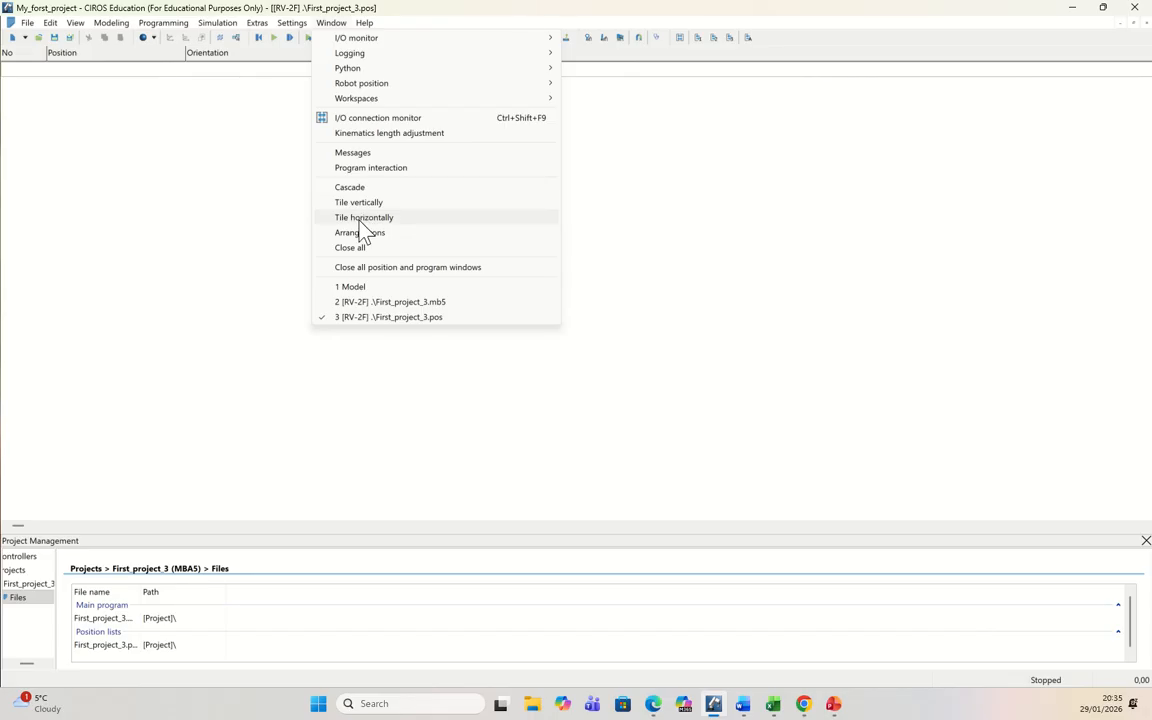
mouse_move(379, 101)
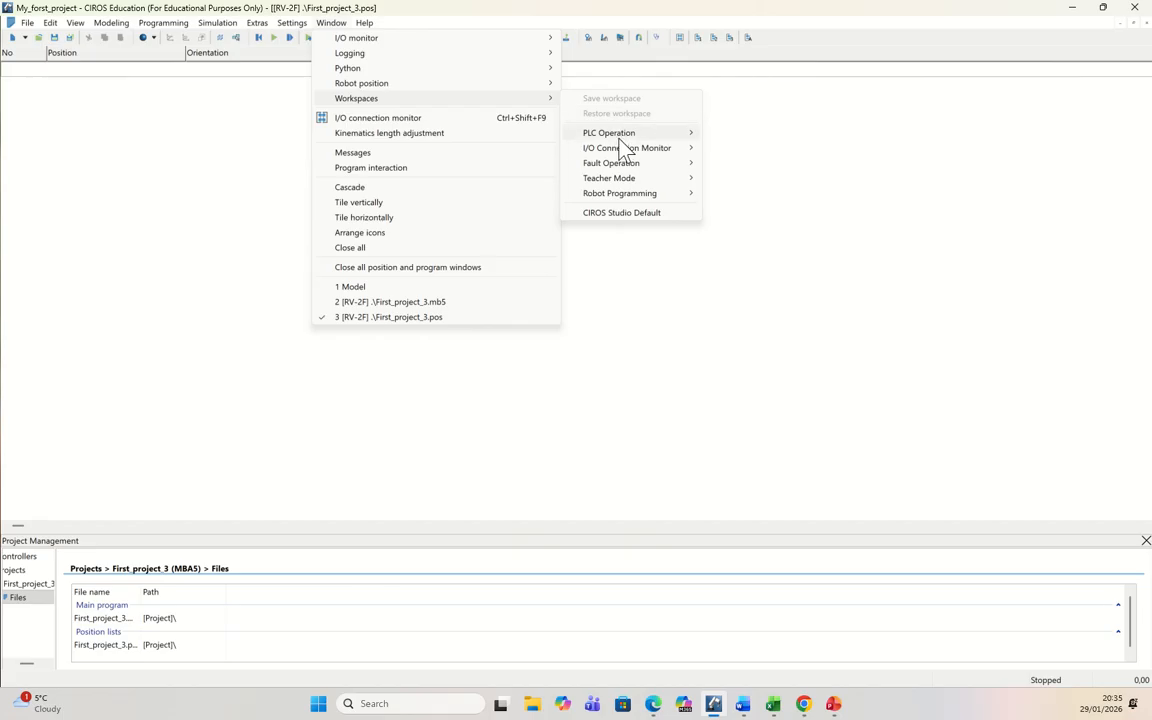
mouse_move(623, 150)
mouse_move(638, 196)
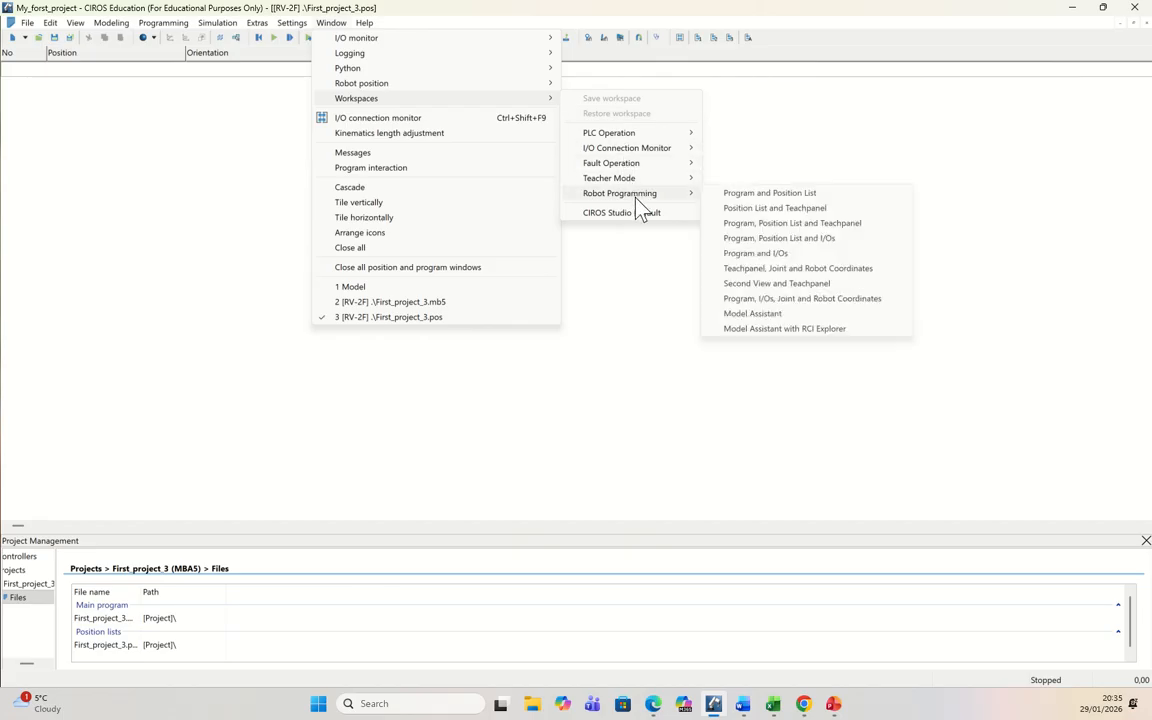
left_click(765, 226)
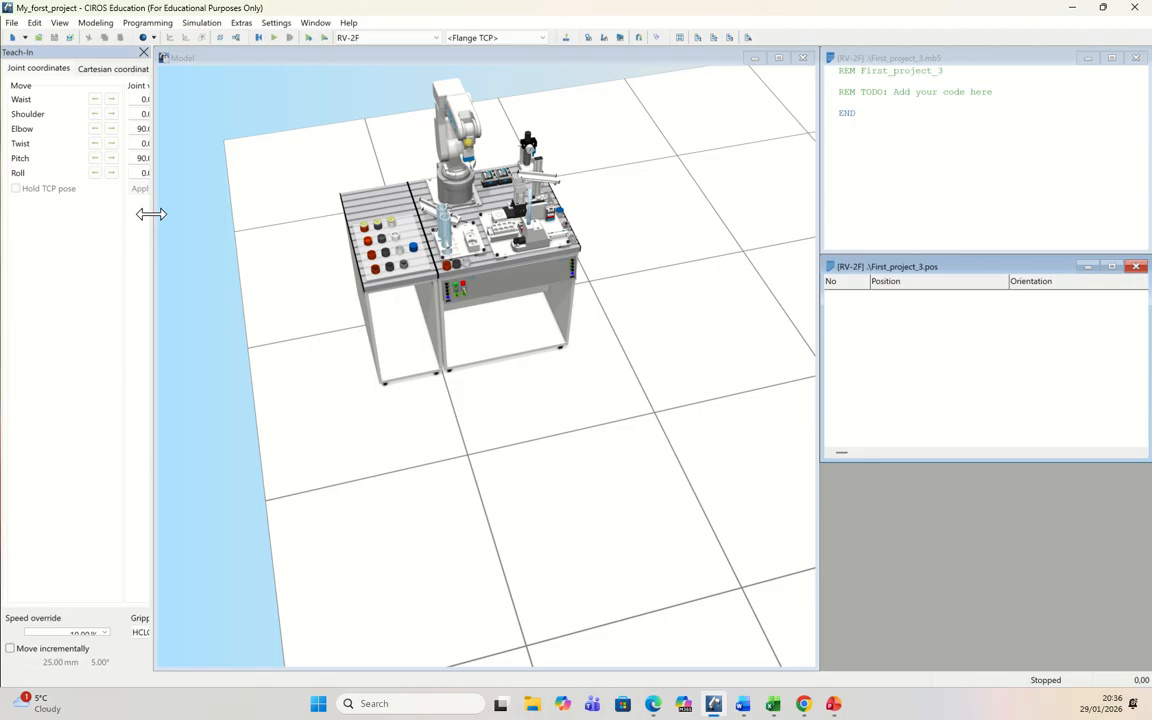
left_click_drag(153, 215, 245, 229)
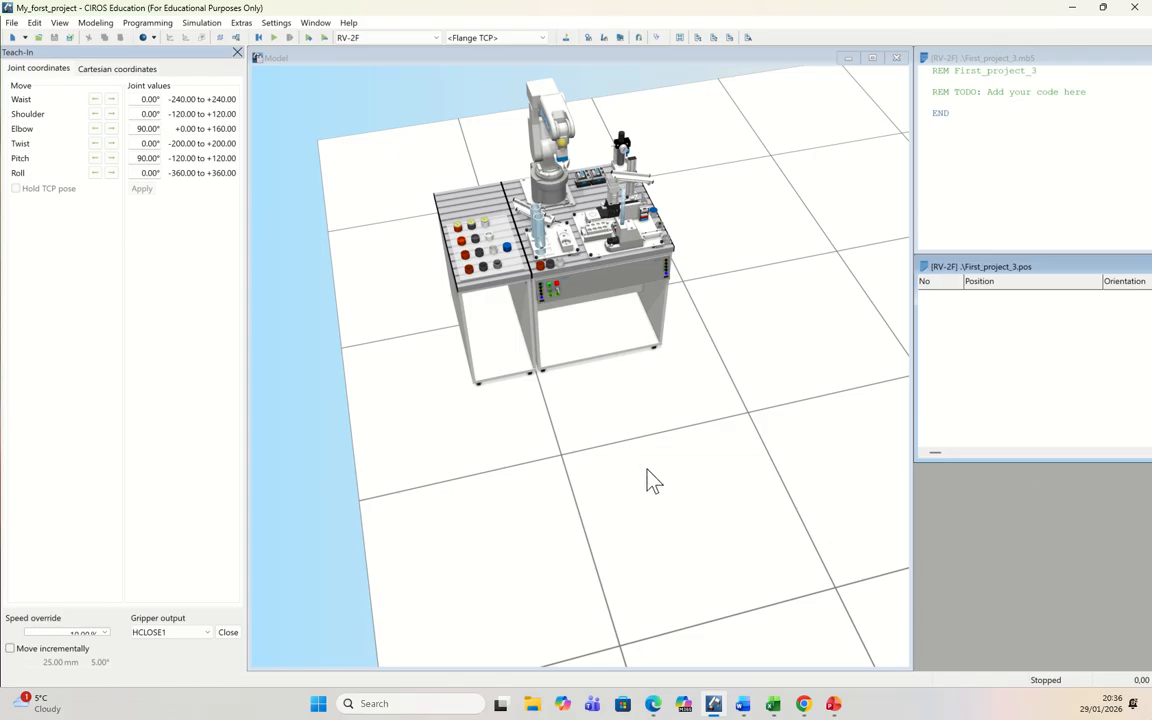
Step: Jog the RV-2F's waist, shoulder, elbow, twist, pitch and roll joints, and reset the simulation
right_click_drag(650, 480, 688, 459)
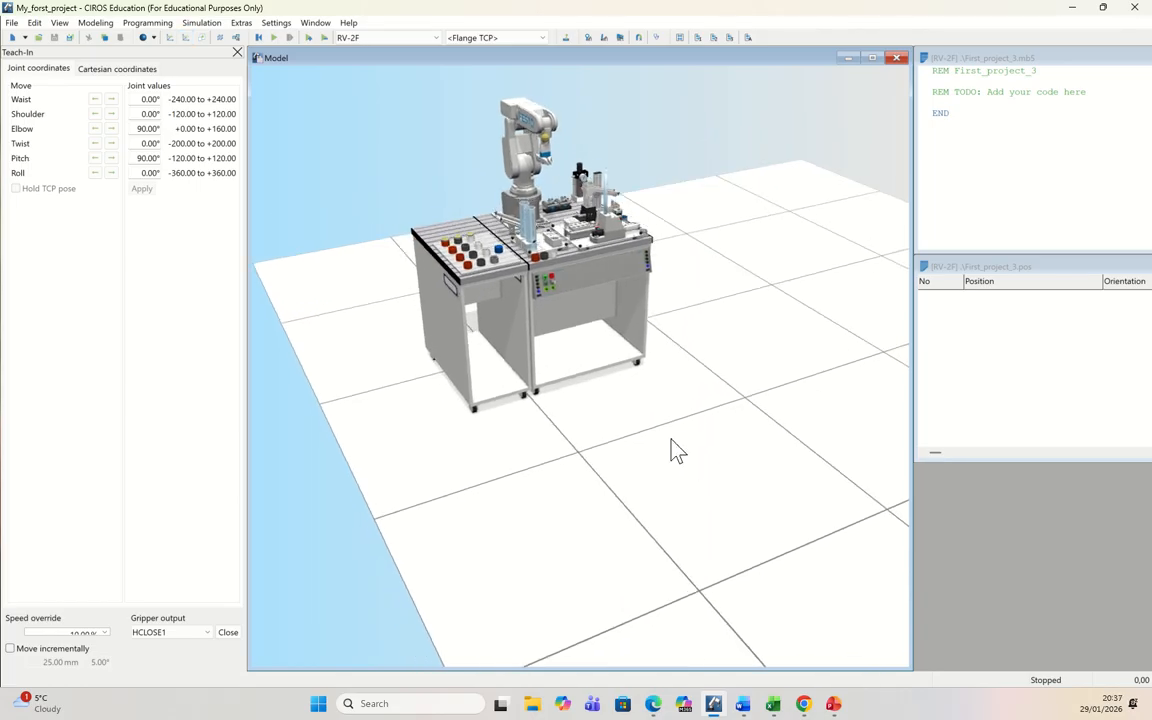
scroll(670, 453, "up", 5)
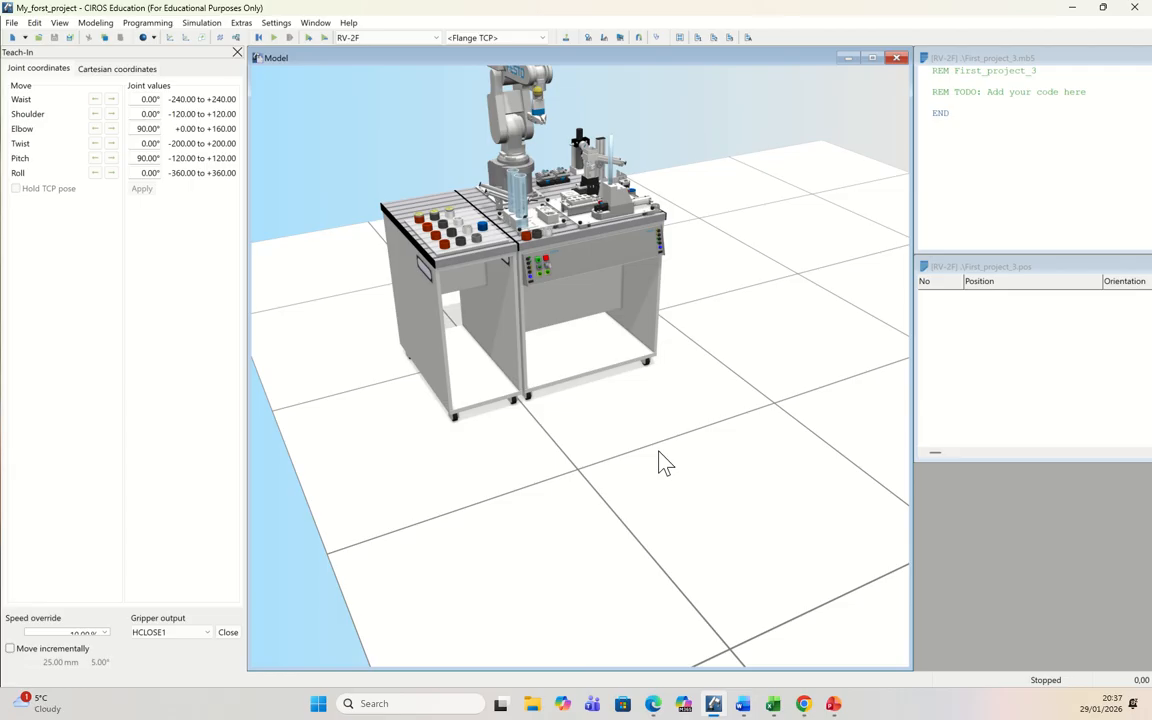
double_click(860, 324)
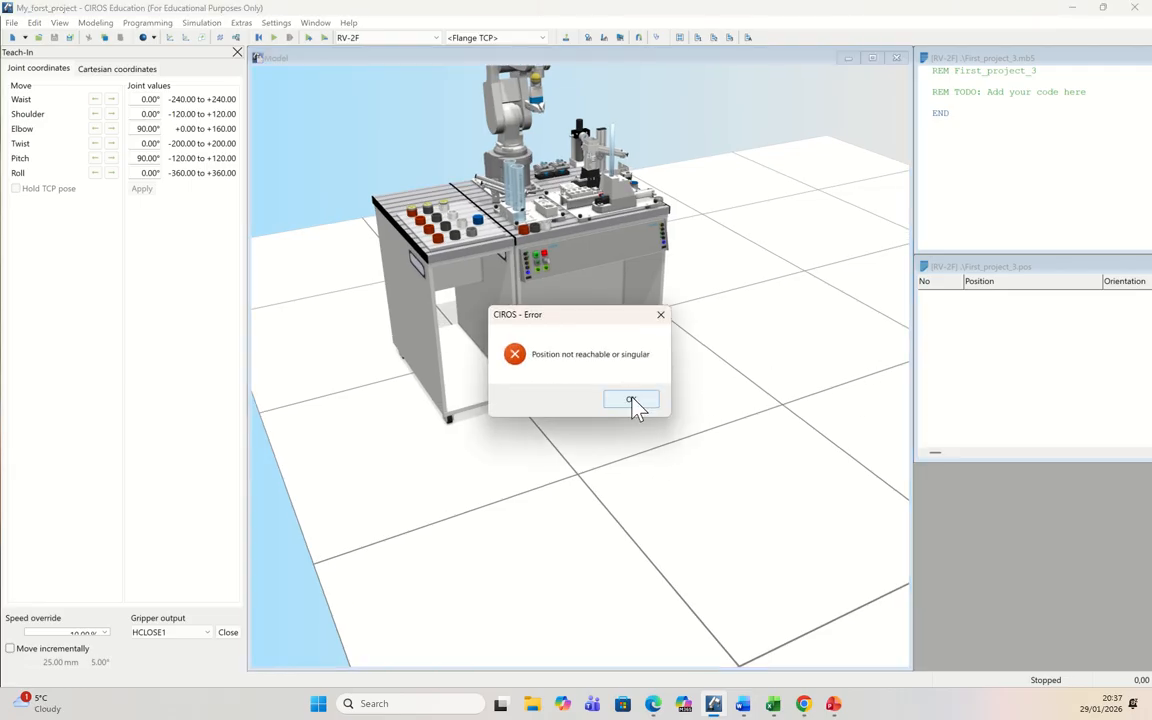
left_click(631, 401)
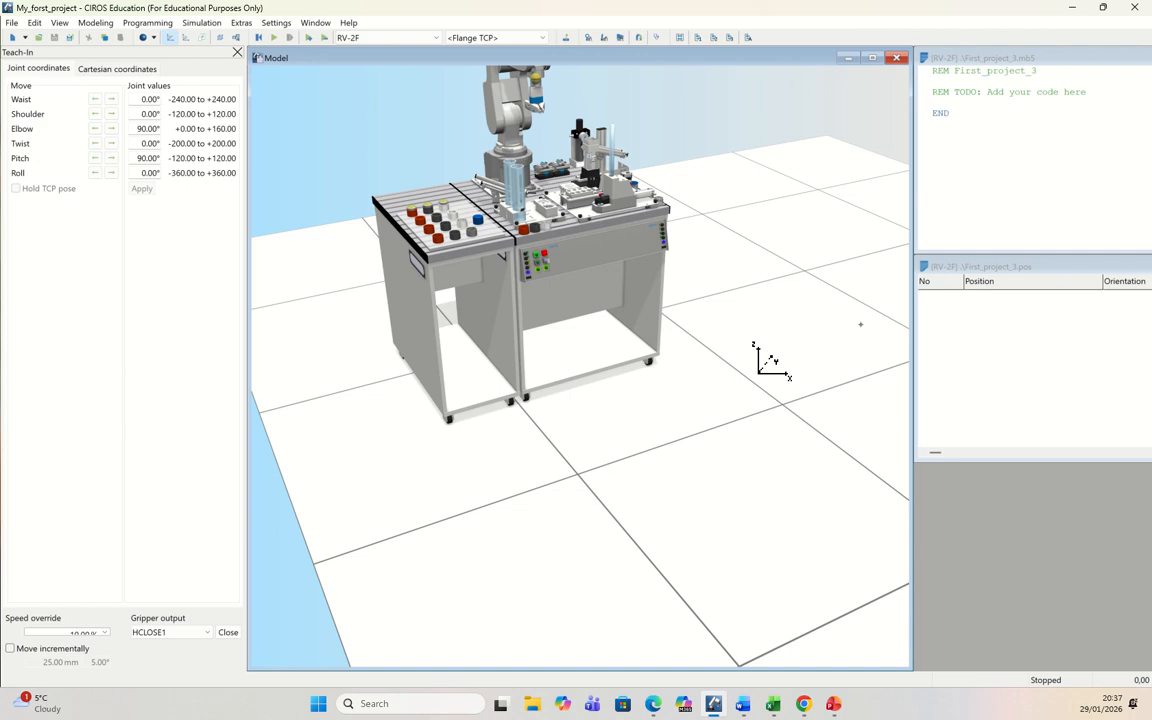
left_click_drag(743, 331, 767, 399, "shift")
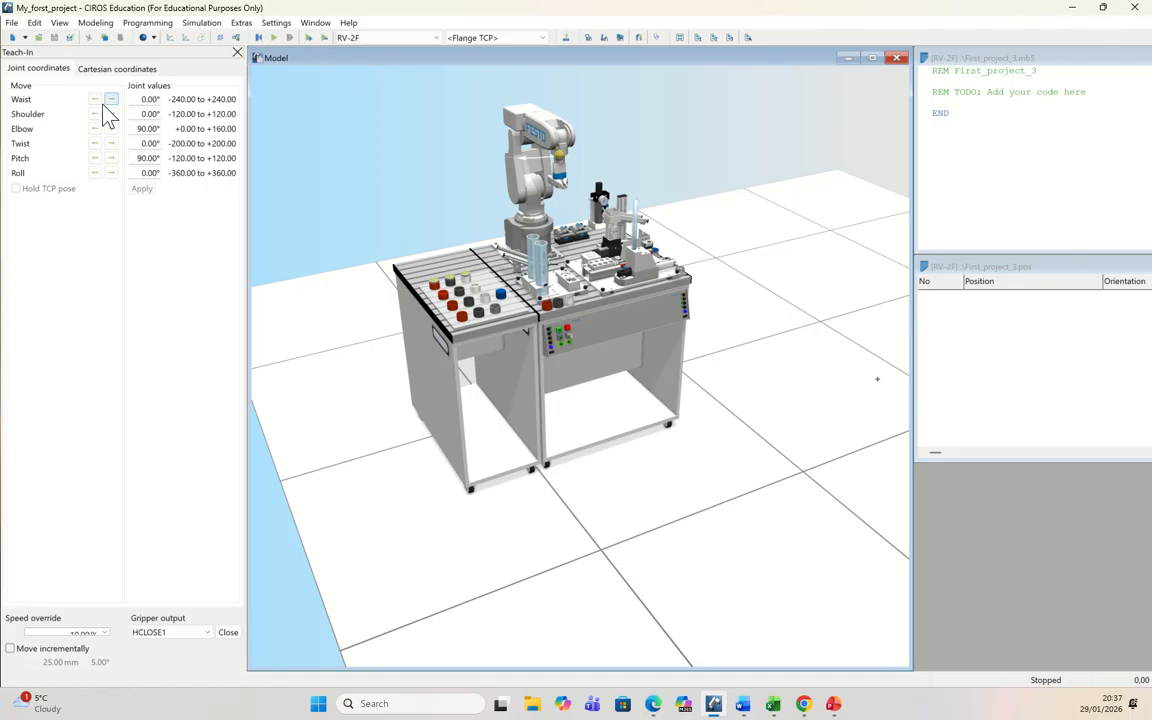
left_click_drag(96, 100, 97, 174)
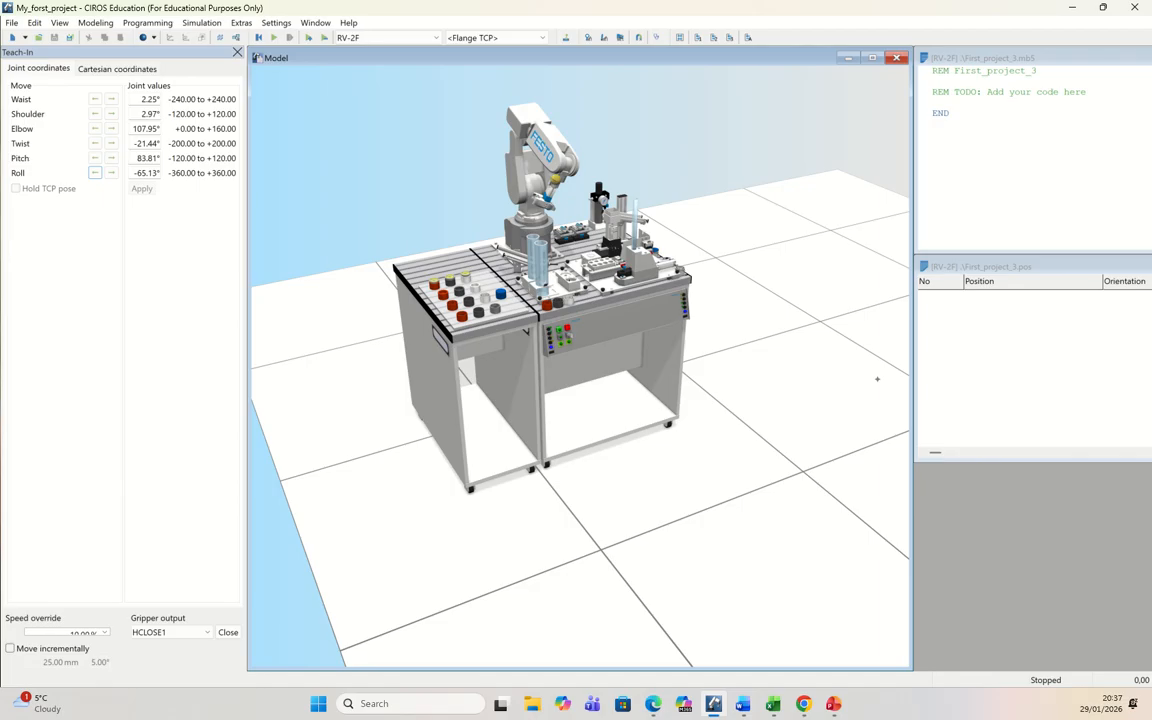
left_click(261, 38)
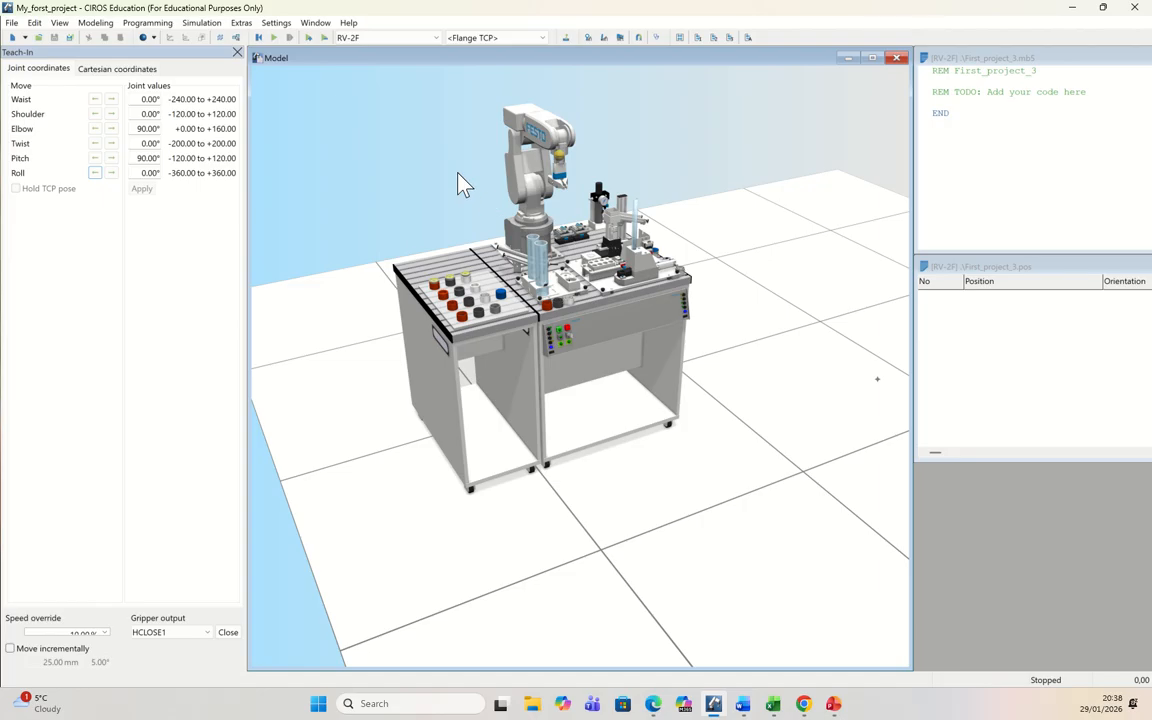
mouse_move(455, 12)
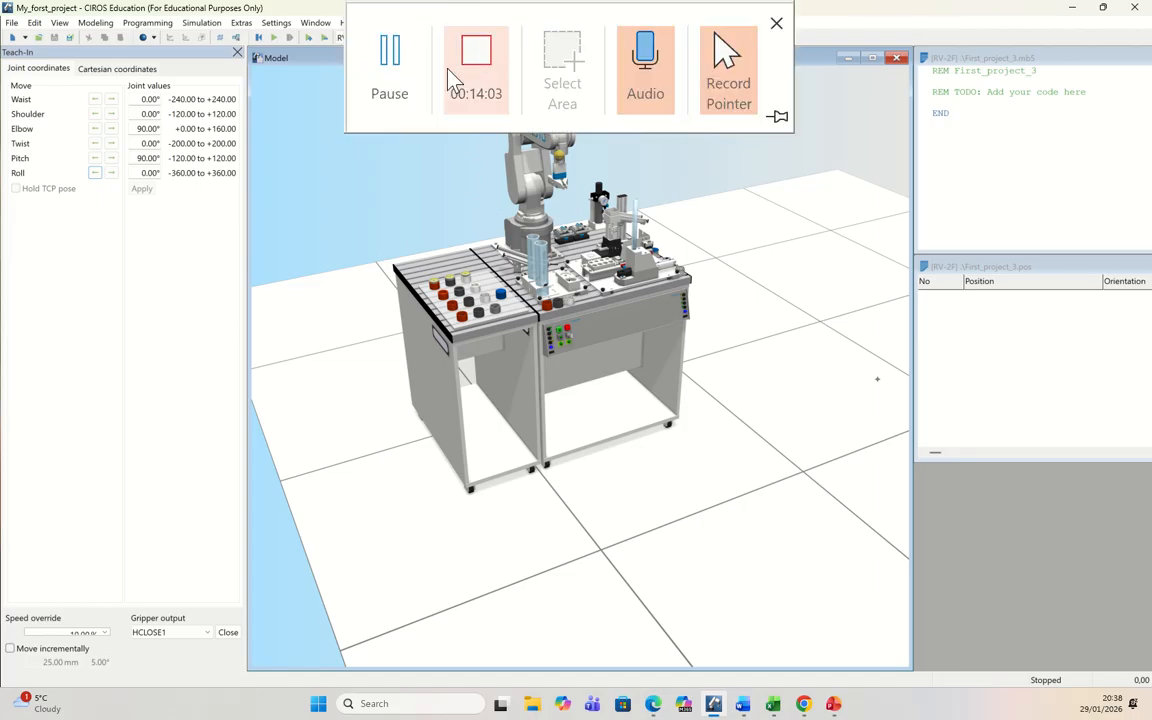